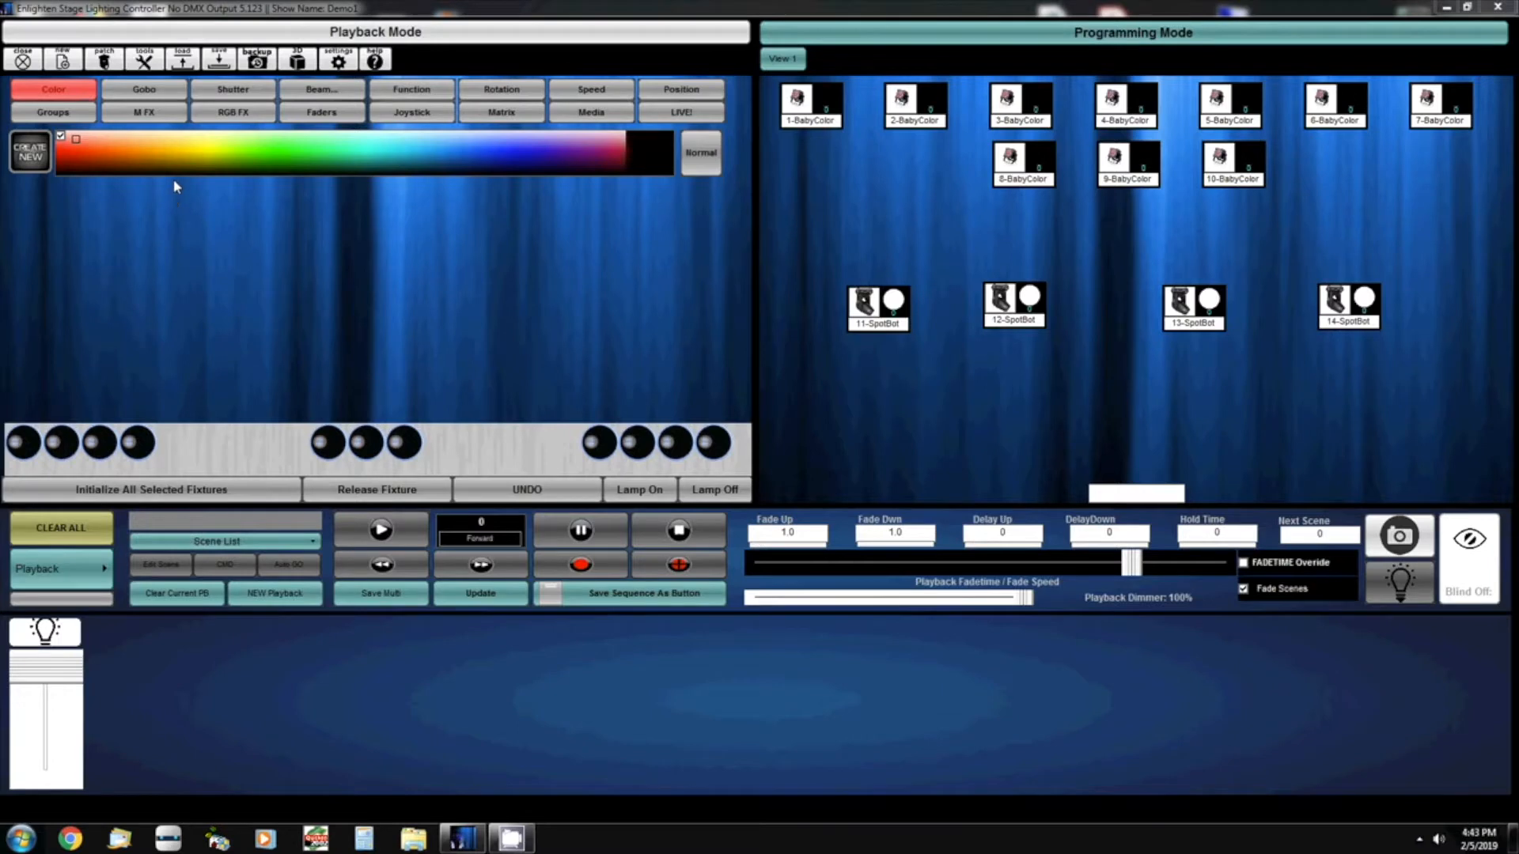
Open the 3D visualizer and clear all active fixture output.
{"action": "left_click", "coordinate": [296, 64]}
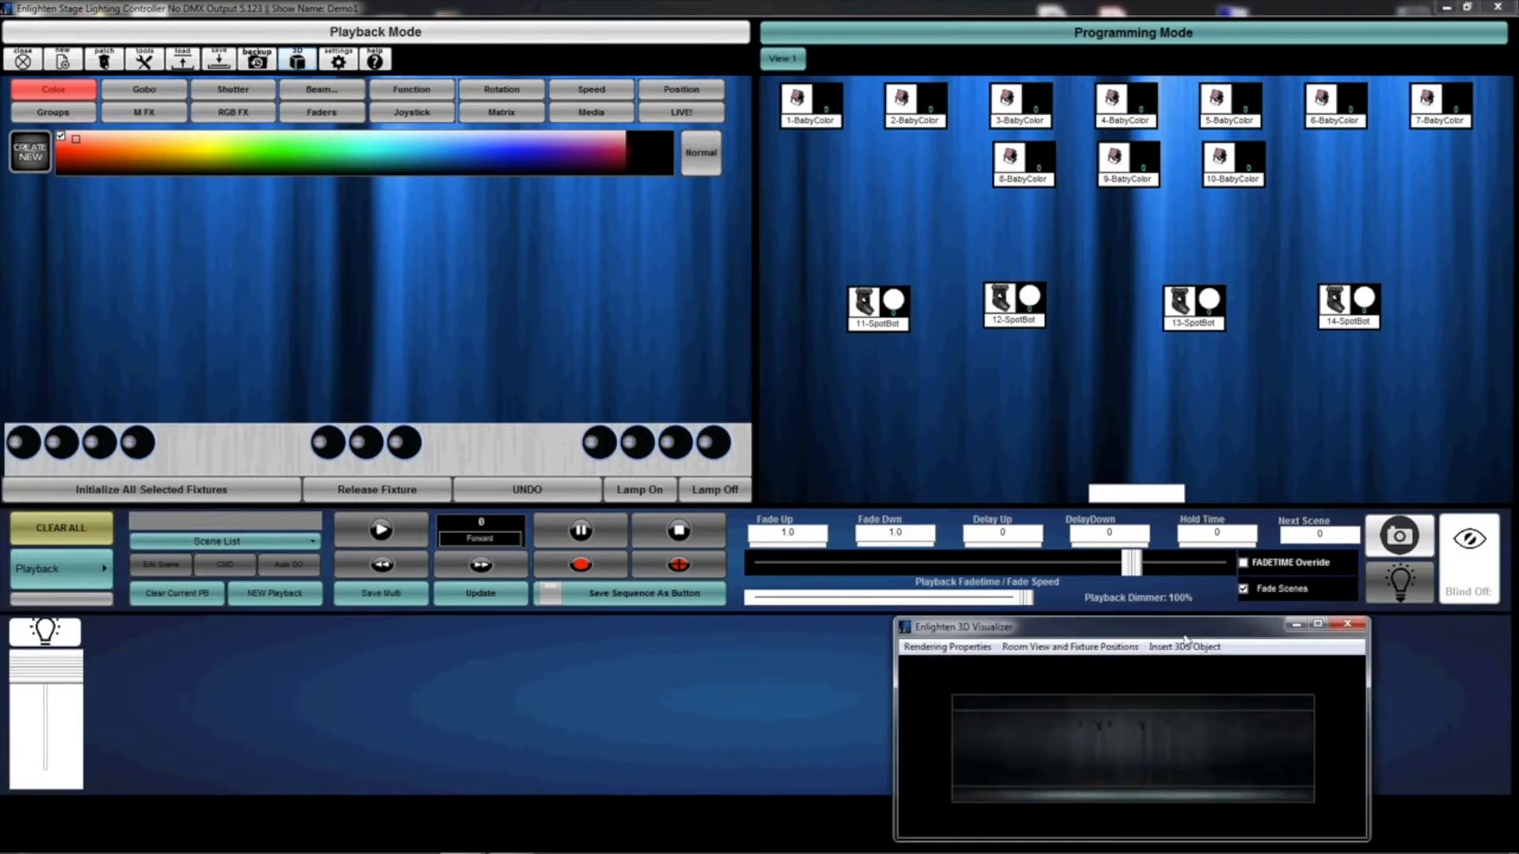
{"action": "left_click", "coordinate": [83, 534]}
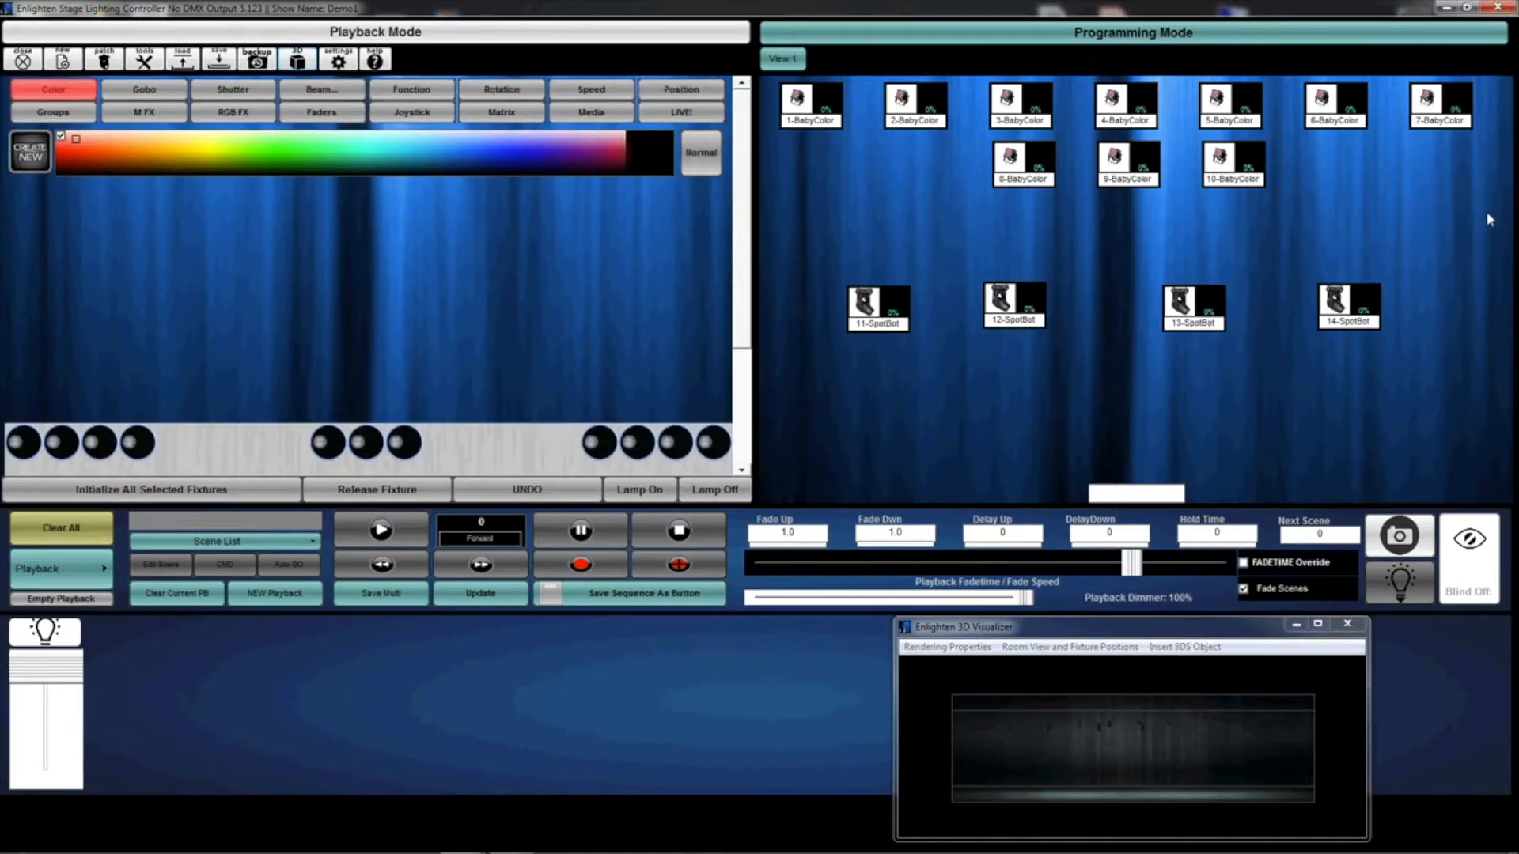
Initialize the ten BabyColor fixtures in green from the colour swatches and record the look as the first scene.
{"action": "left_click_drag", "start_coordinate": [1474, 224], "coordinate": [775, 87]}
{"action": "left_click", "coordinate": [161, 488]}
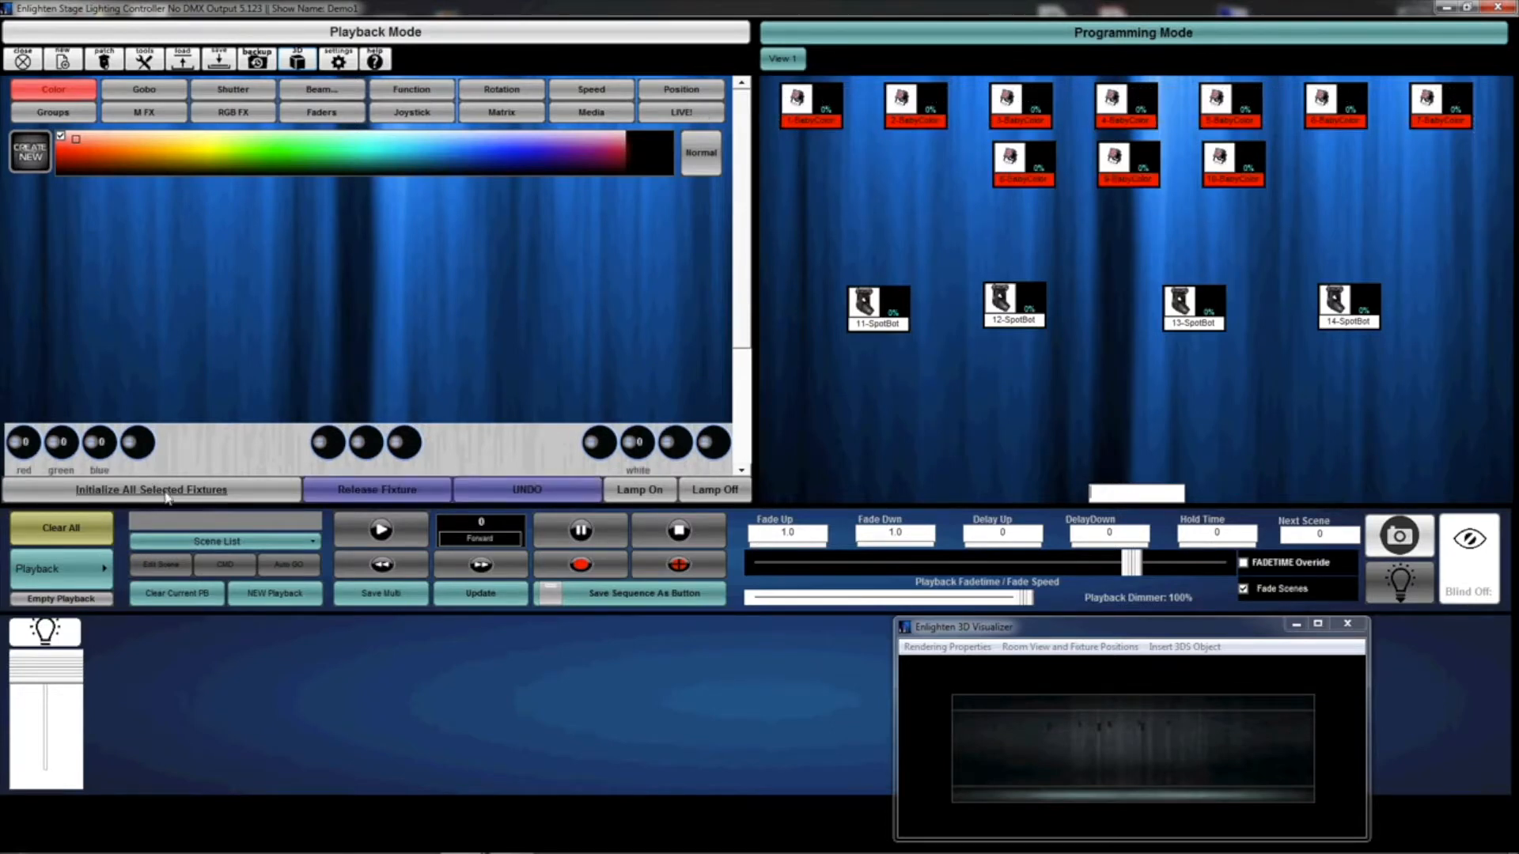
{"action": "left_click", "coordinate": [700, 158]}
{"action": "left_click", "coordinate": [292, 154]}
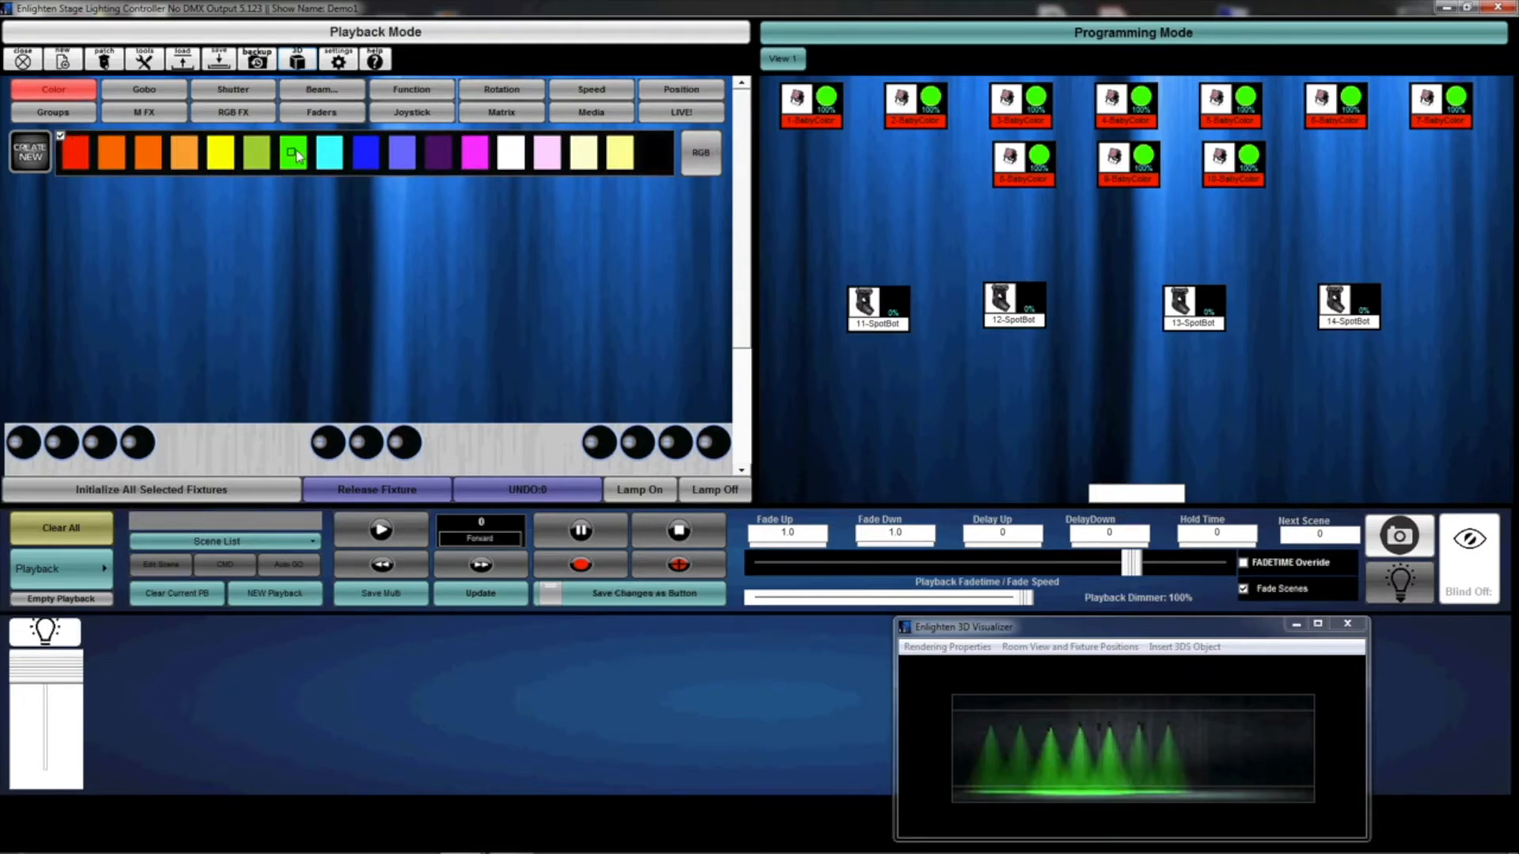
{"action": "left_click", "coordinate": [681, 567]}
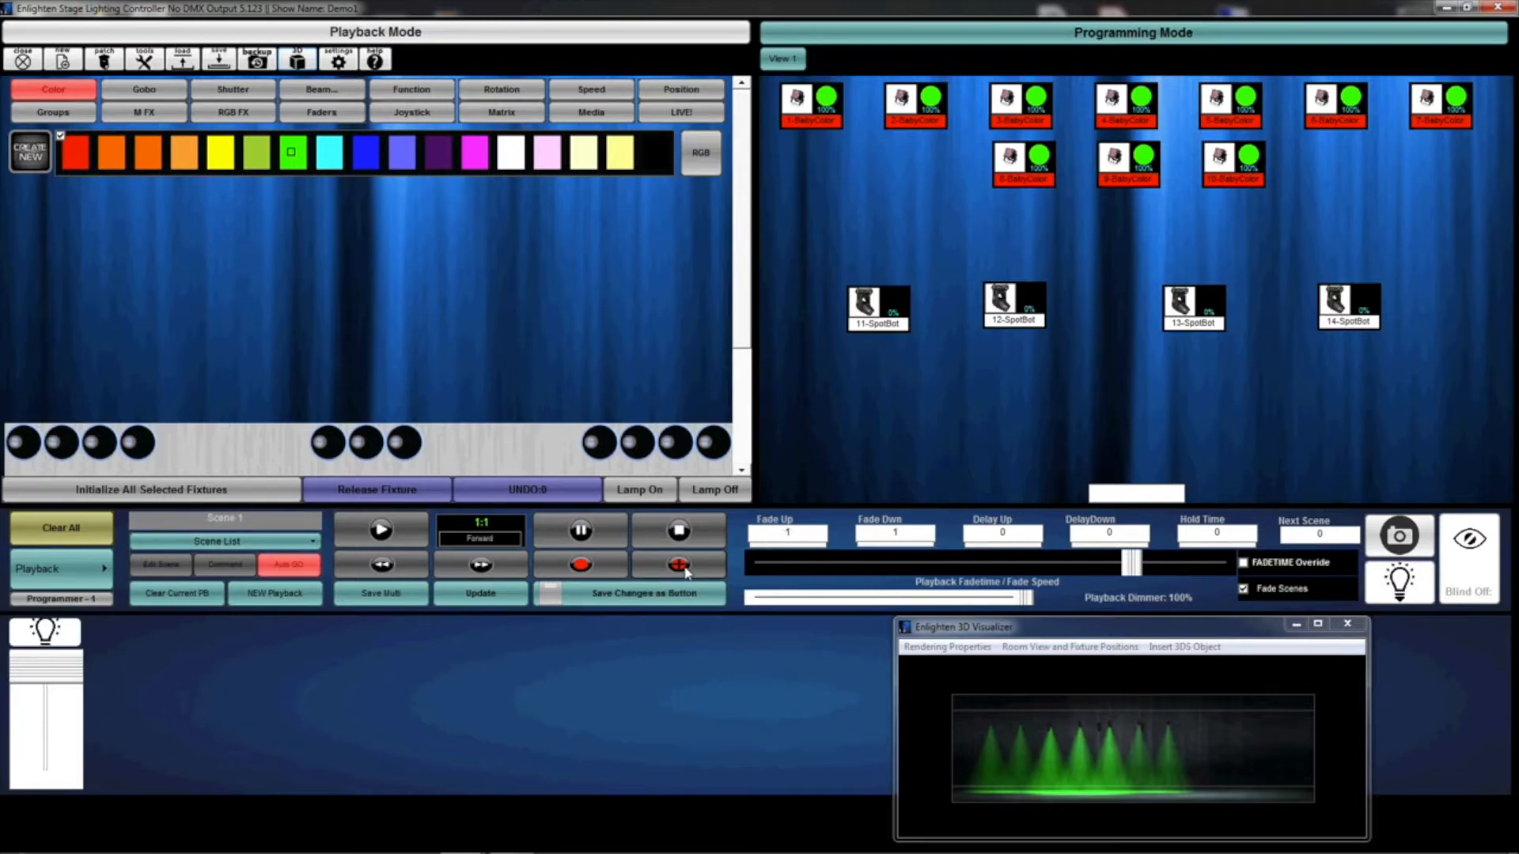
Add a magenta scene and a pale yellow scene for the BabyColor fixtures to the sequence.
{"action": "left_click", "coordinate": [476, 156]}
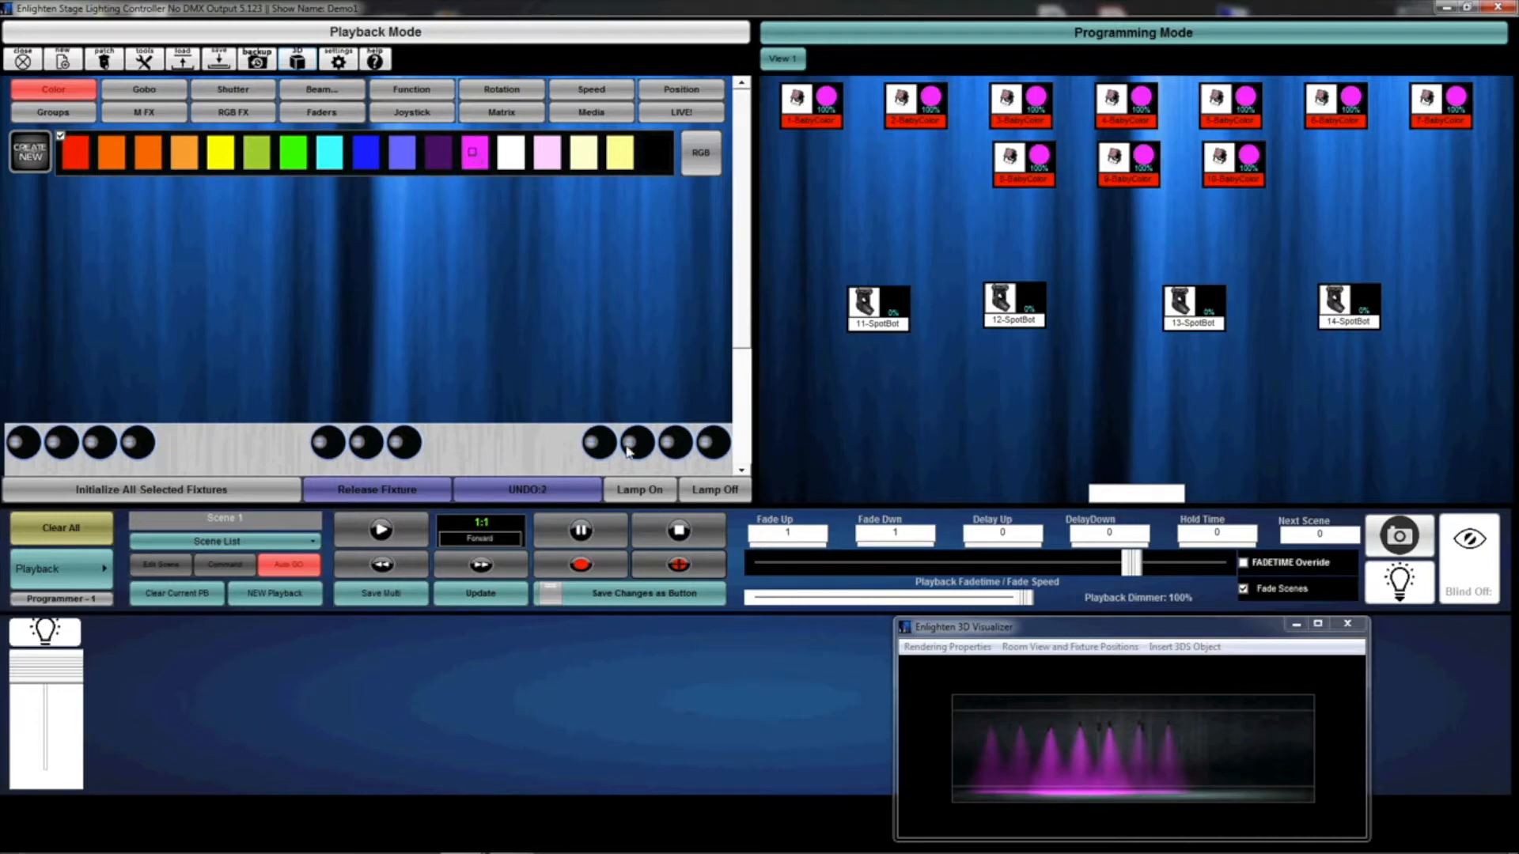
{"action": "left_click", "coordinate": [667, 573]}
{"action": "left_click", "coordinate": [619, 154]}
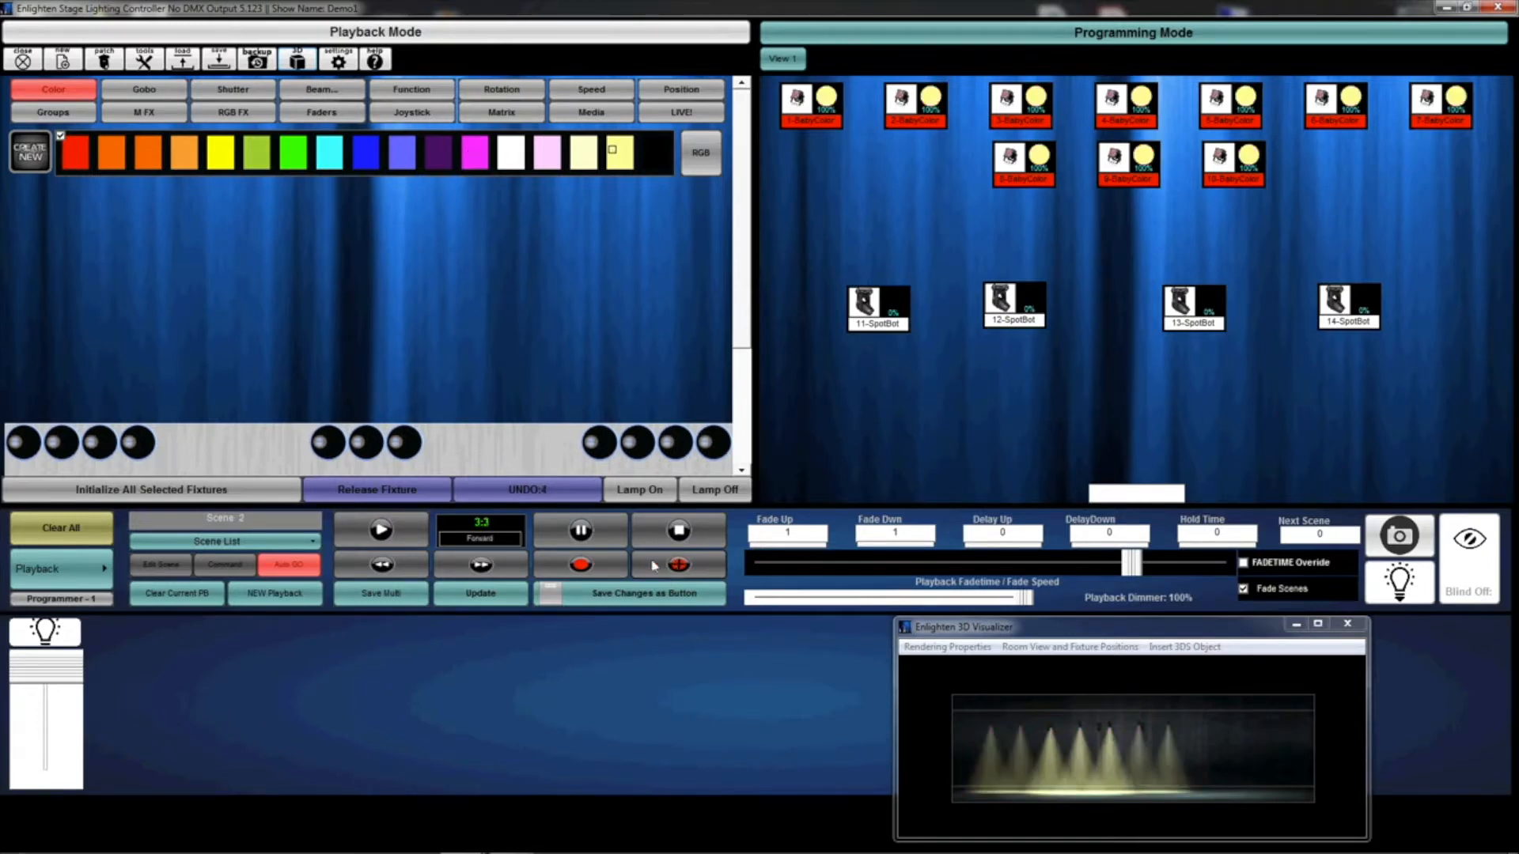
Step backward and forward through the three recorded colour scenes to check the order.
{"action": "left_click", "coordinate": [497, 566]}
{"action": "left_click", "coordinate": [389, 567]}
{"action": "left_click", "coordinate": [388, 567]}
{"action": "left_click", "coordinate": [473, 569]}
{"action": "left_click", "coordinate": [473, 569]}
{"action": "left_click", "coordinate": [472, 569]}
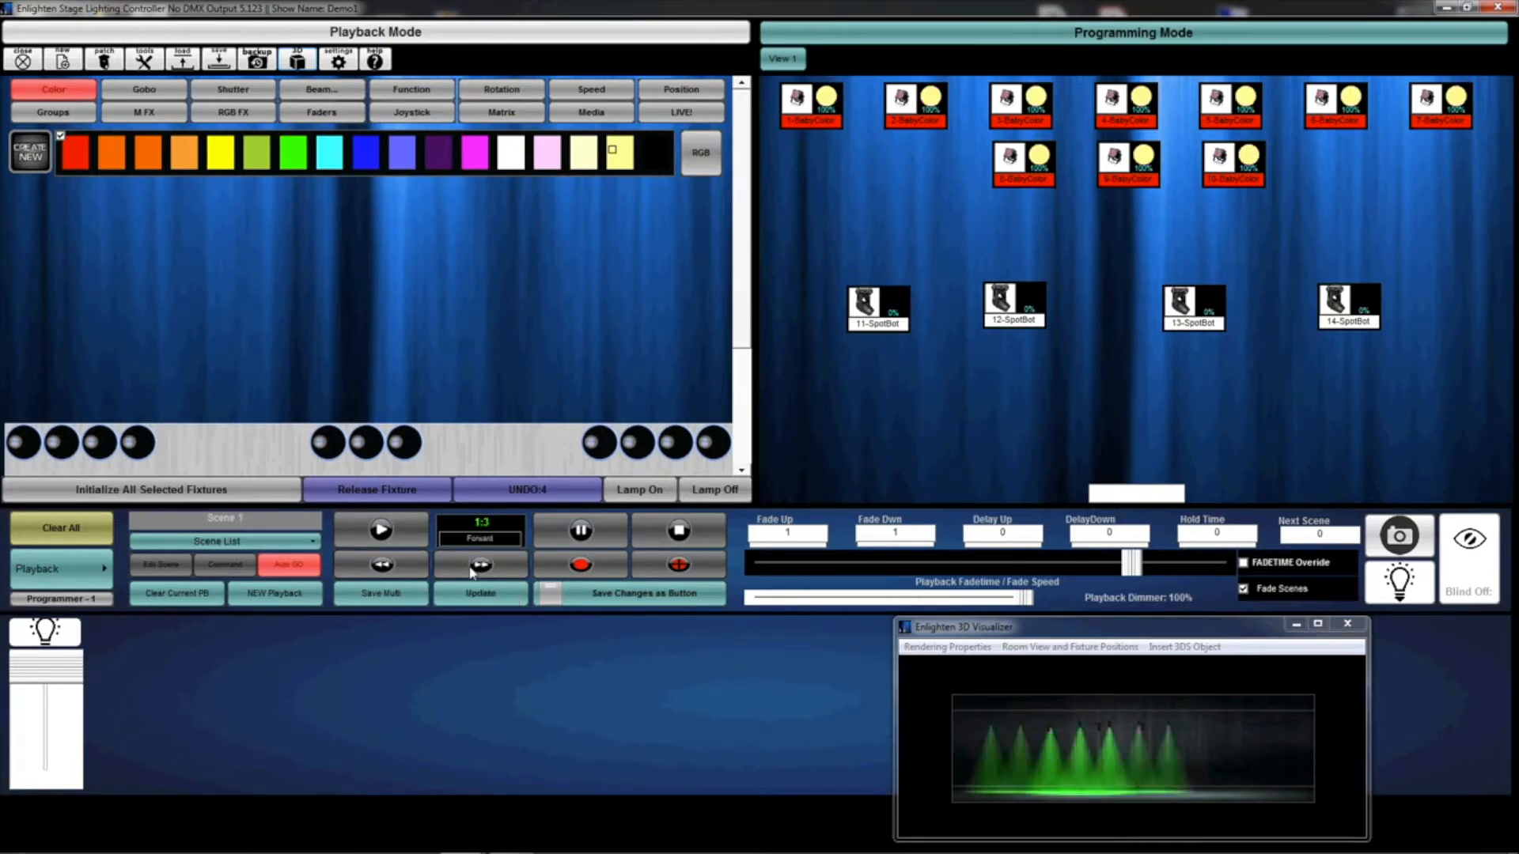
{"action": "left_click", "coordinate": [473, 569]}
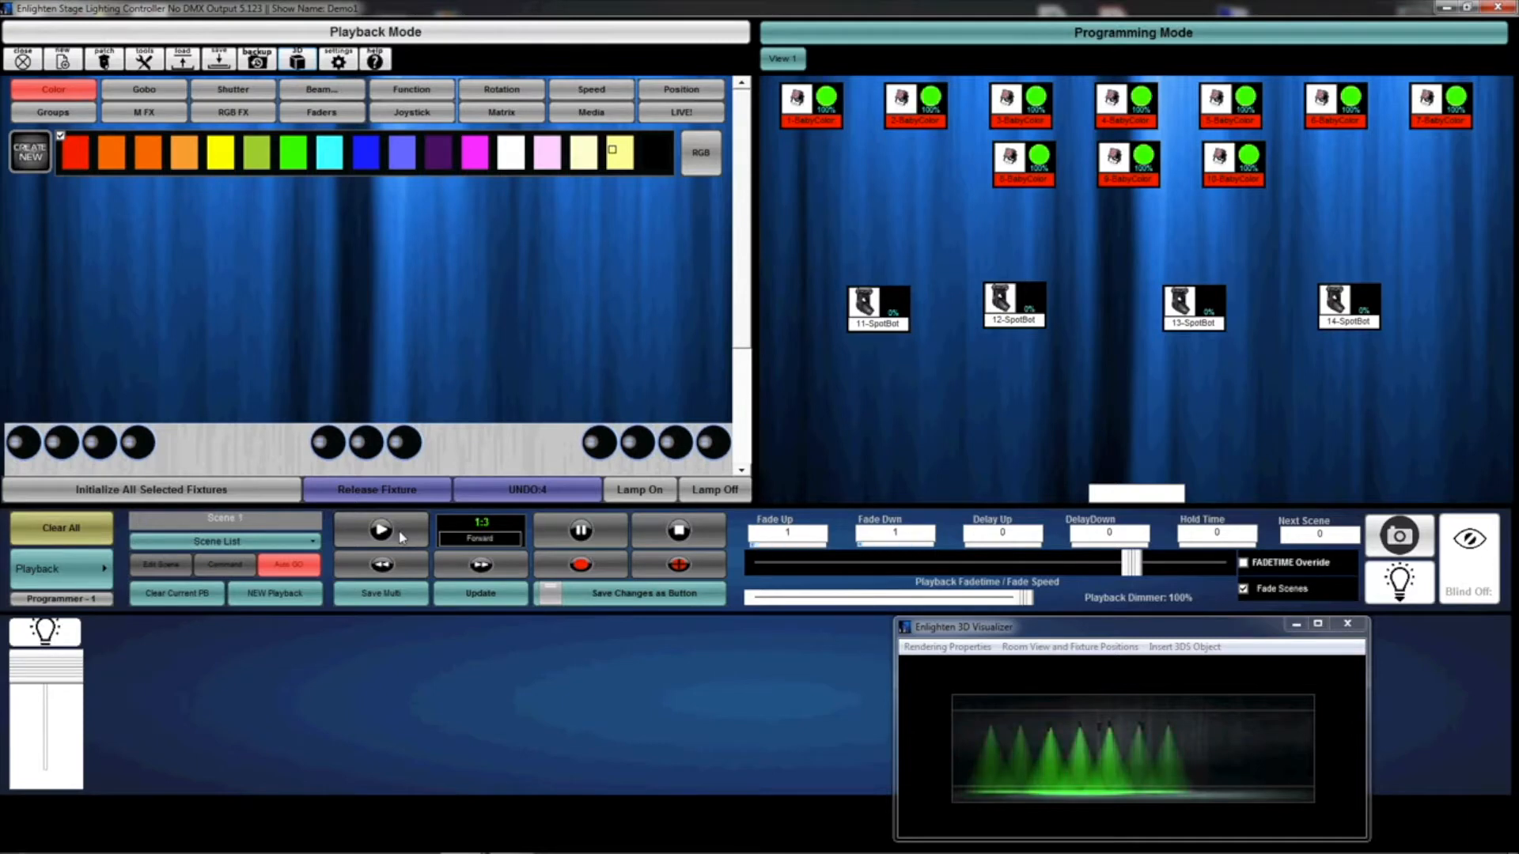
Keep scene fading on and override the fade time, bringing fade up and fade down to about 1.74.
{"action": "left_click", "coordinate": [1276, 590]}
{"action": "left_click", "coordinate": [1277, 590]}
{"action": "left_click_drag", "start_coordinate": [1135, 569], "coordinate": [894, 573]}
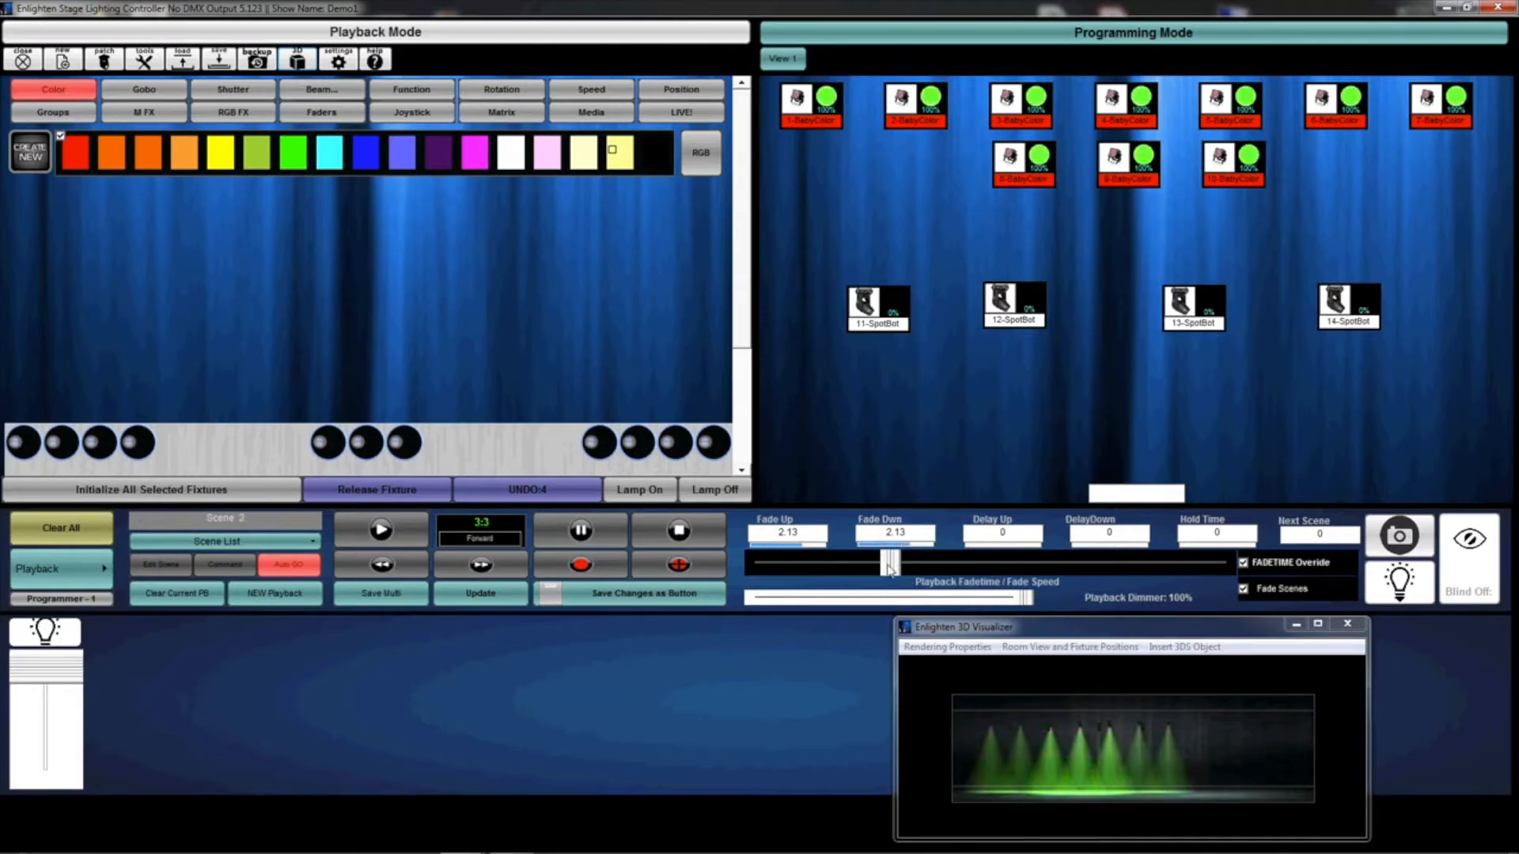
{"action": "left_click_drag", "start_coordinate": [889, 564], "coordinate": [952, 575]}
Set the fade up and fade down times to exactly 5.
{"action": "left_click", "coordinate": [791, 534]}
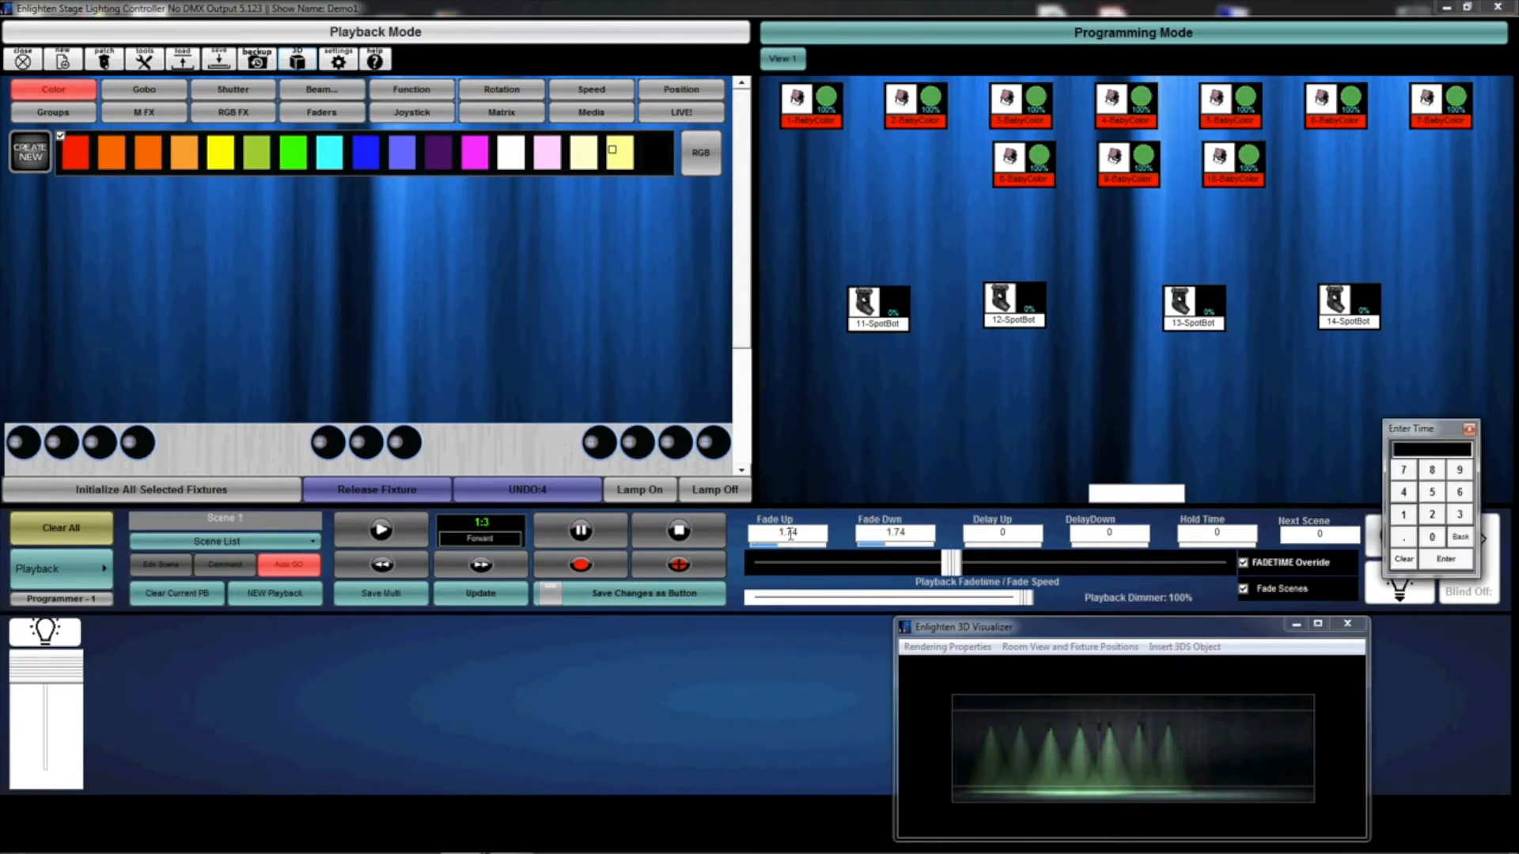
{"action": "left_click", "coordinate": [1432, 492]}
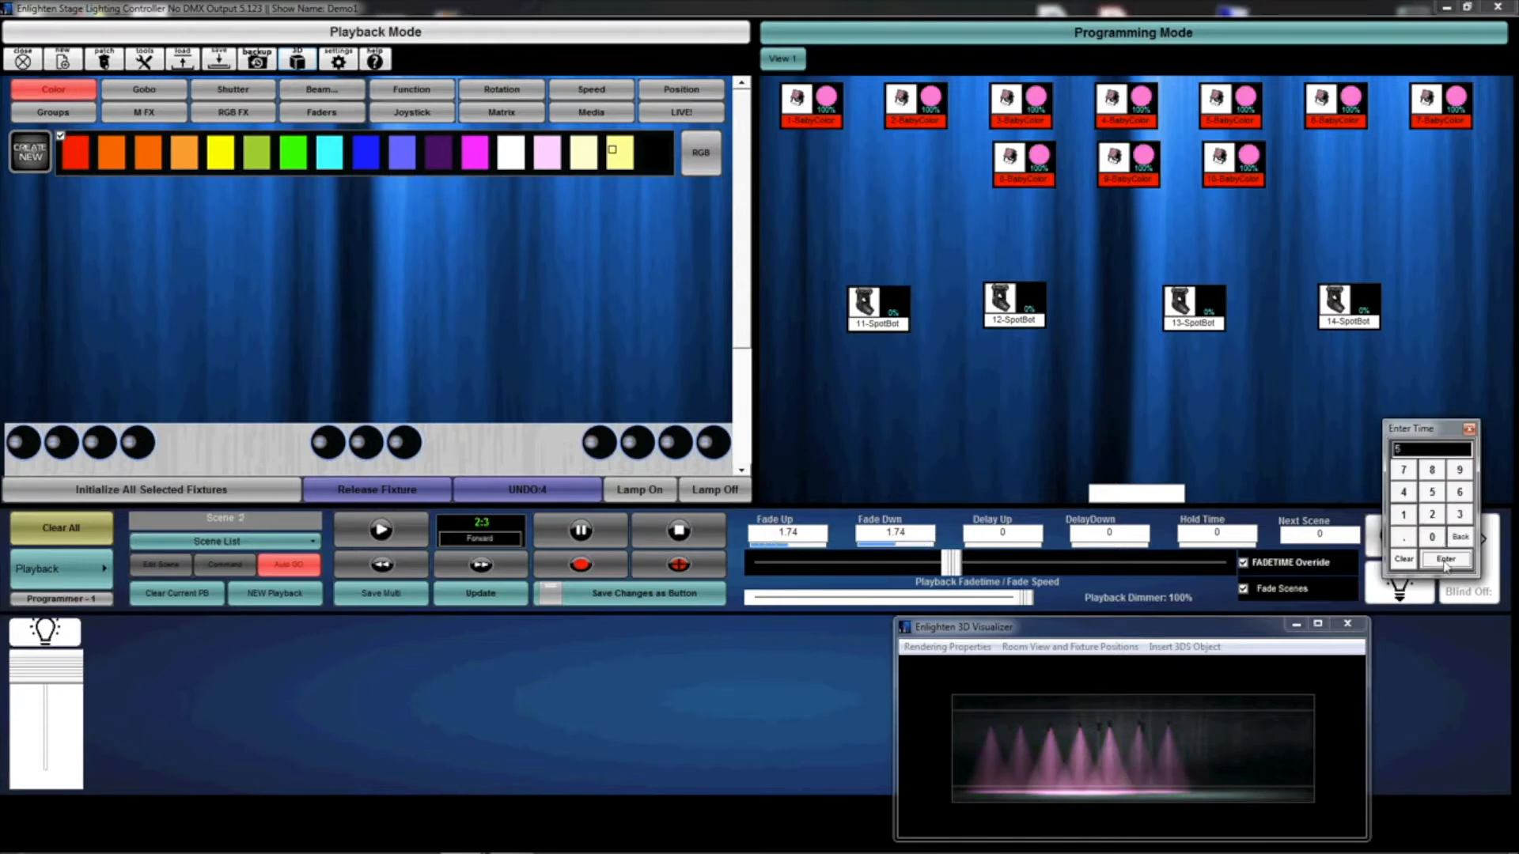
{"action": "left_click", "coordinate": [1446, 558]}
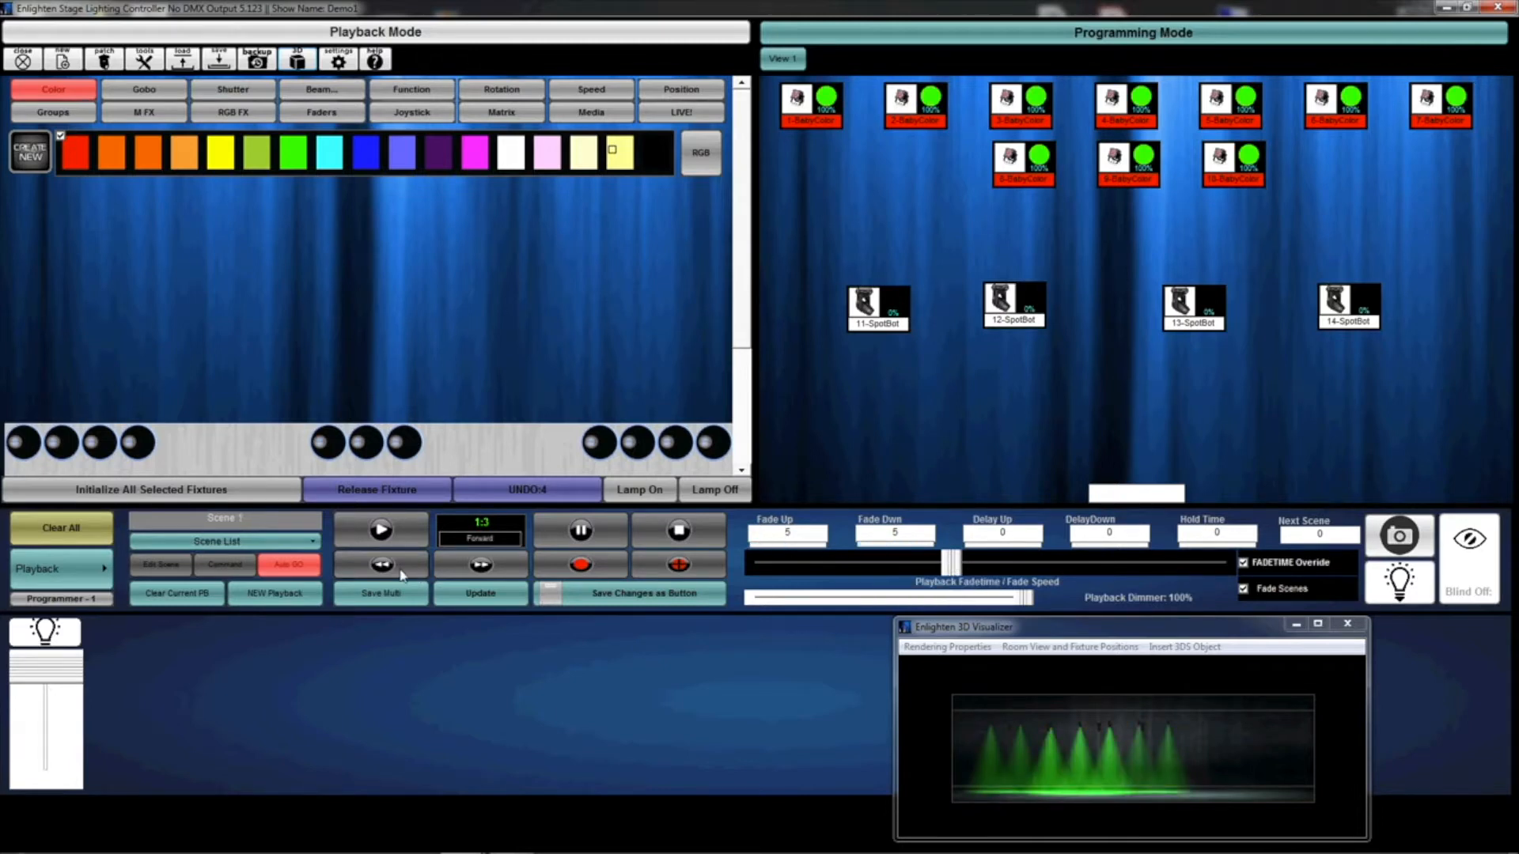
Step forward and back through the colour scenes to review the transitions, finishing on scene 3.
{"action": "left_click", "coordinate": [472, 568]}
{"action": "left_click", "coordinate": [490, 566]}
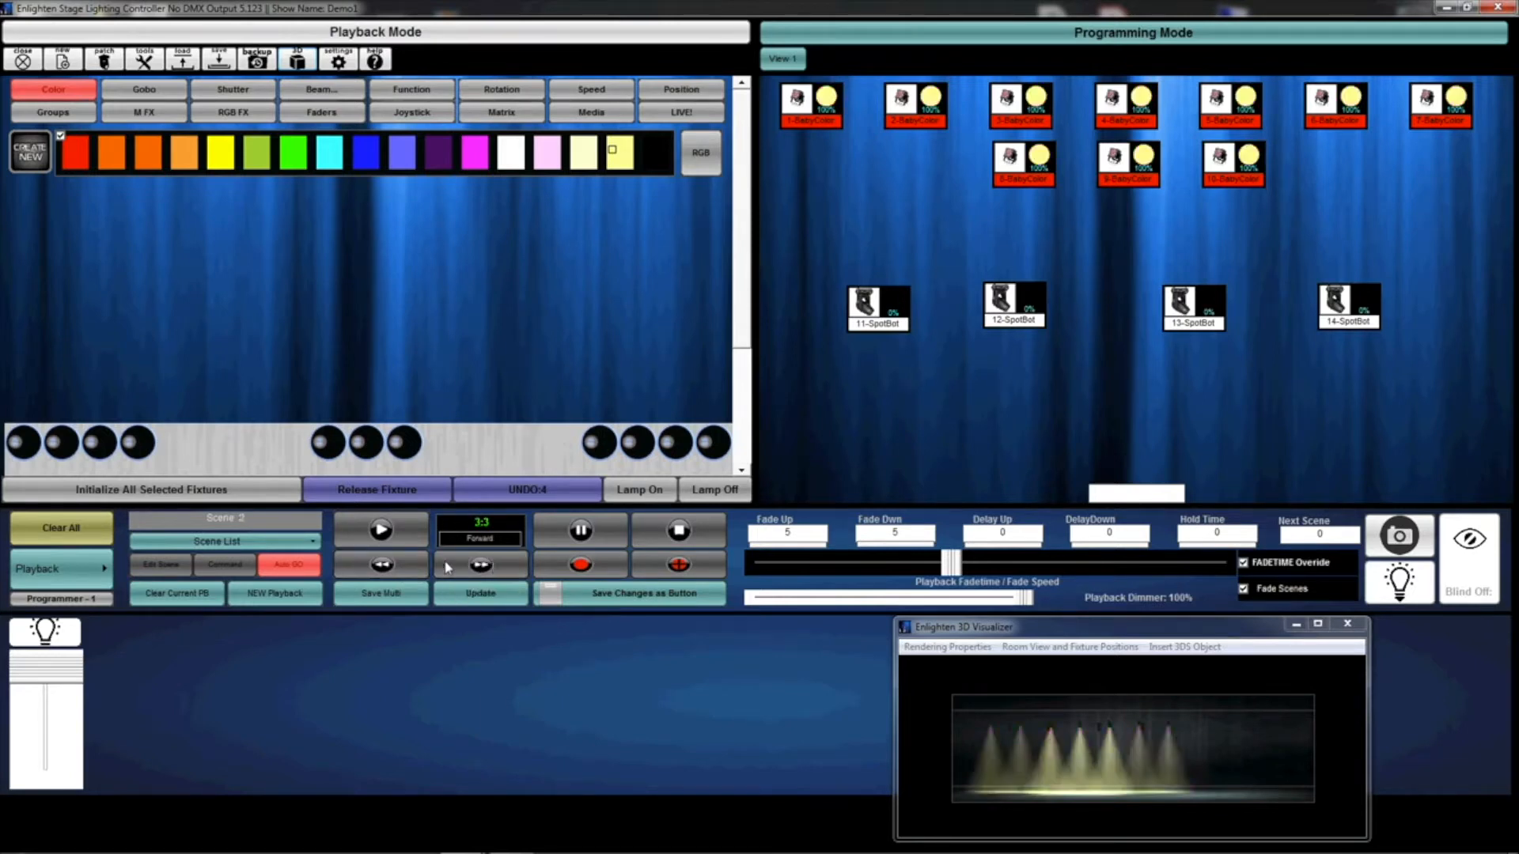
{"action": "left_click", "coordinate": [400, 568]}
{"action": "left_click", "coordinate": [402, 568]}
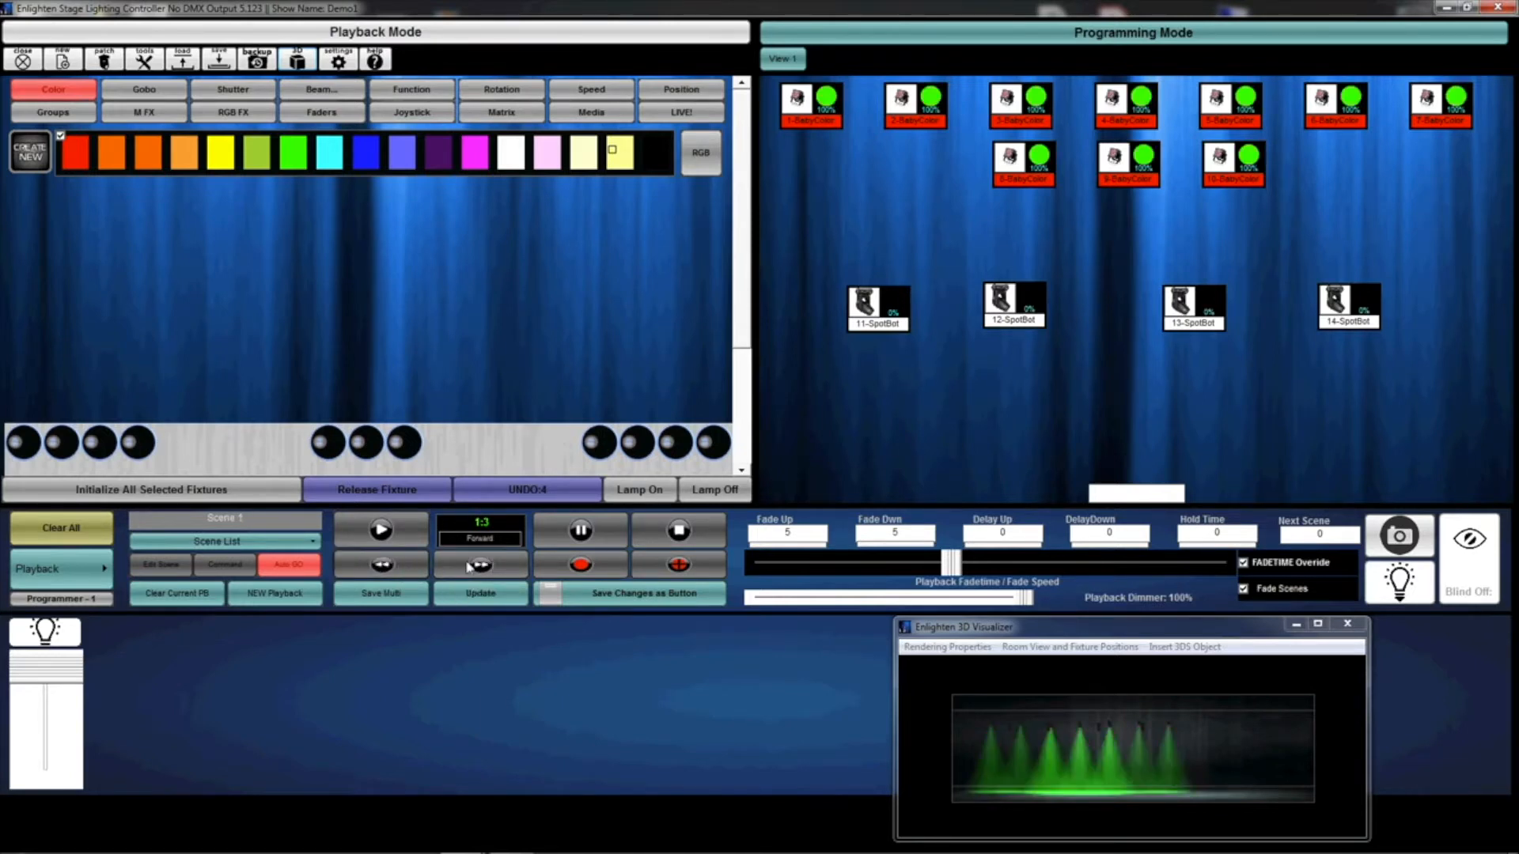
{"action": "left_click", "coordinate": [482, 566]}
{"action": "left_click", "coordinate": [482, 566]}
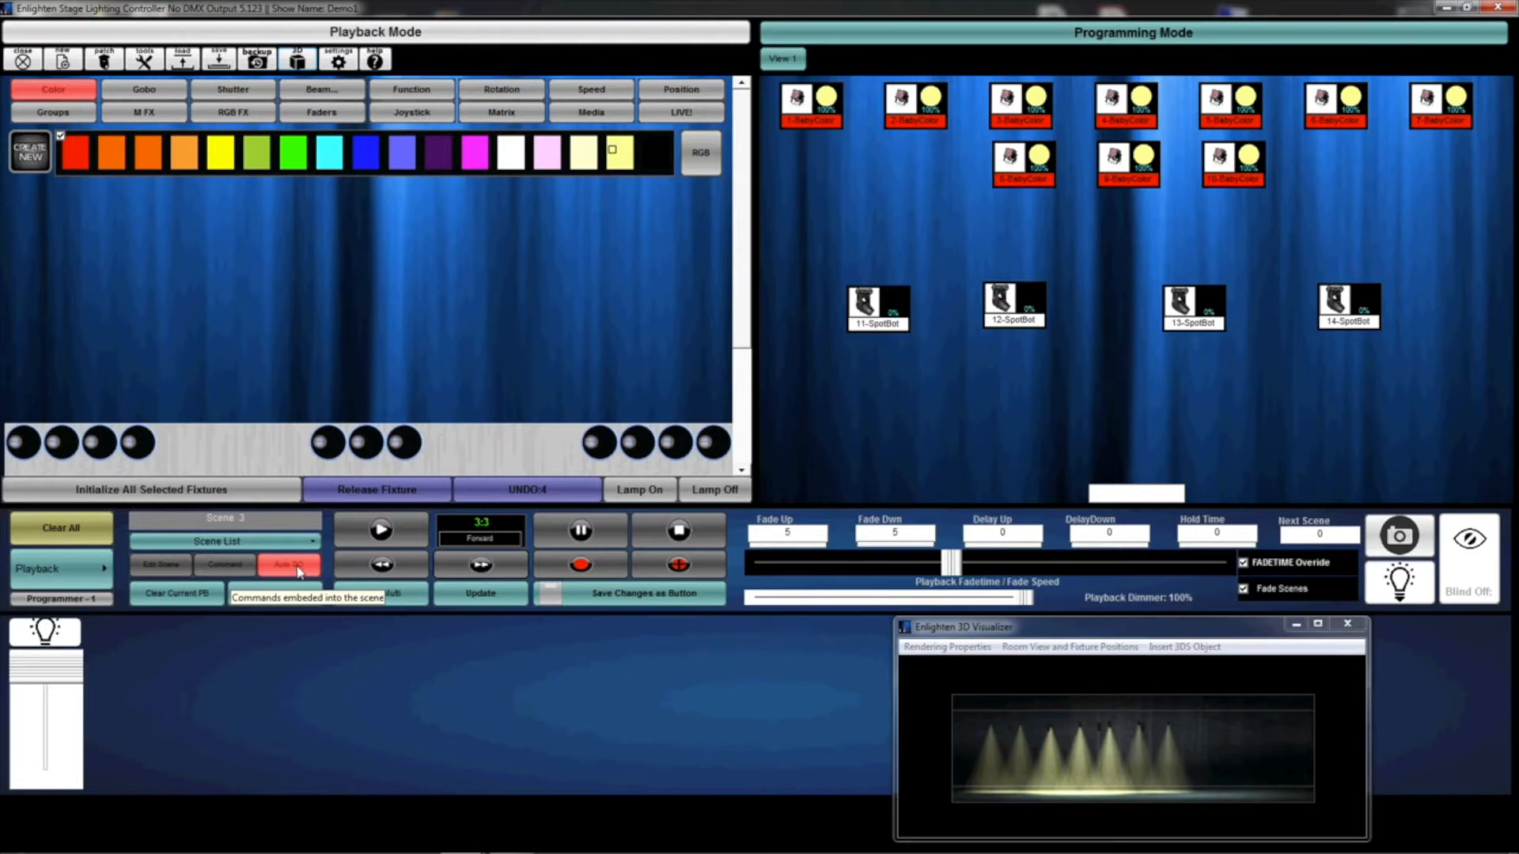
Turn off Auto GO for scene 3 and play the sequence.
{"action": "left_click", "coordinate": [299, 568]}
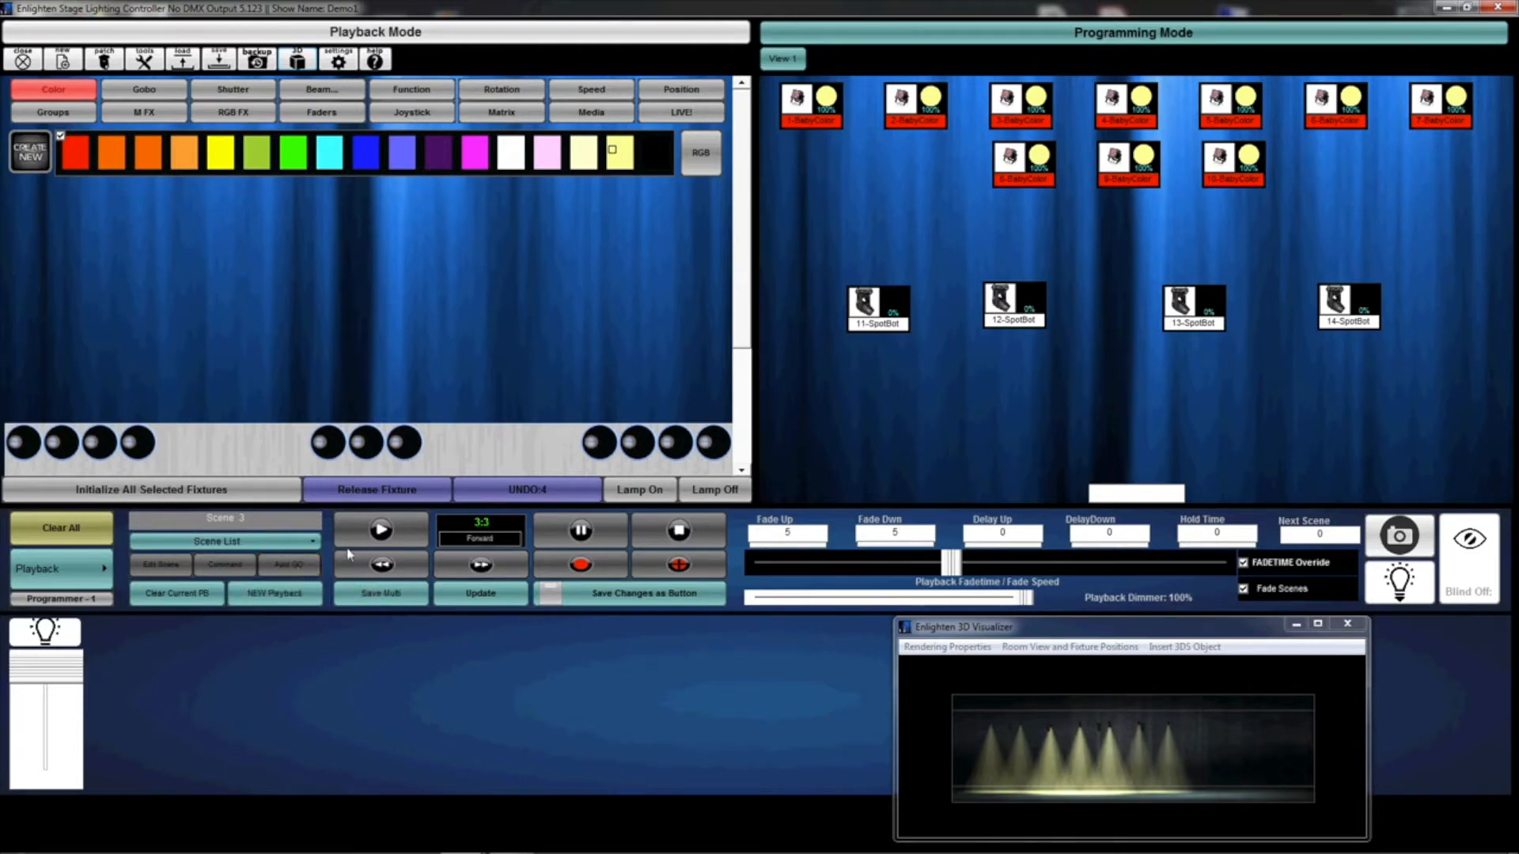
{"action": "left_click", "coordinate": [380, 531]}
Save the sequence as a button named autoGo with cross fade in and out enabled at 1 second each.
{"action": "left_click", "coordinate": [640, 599]}
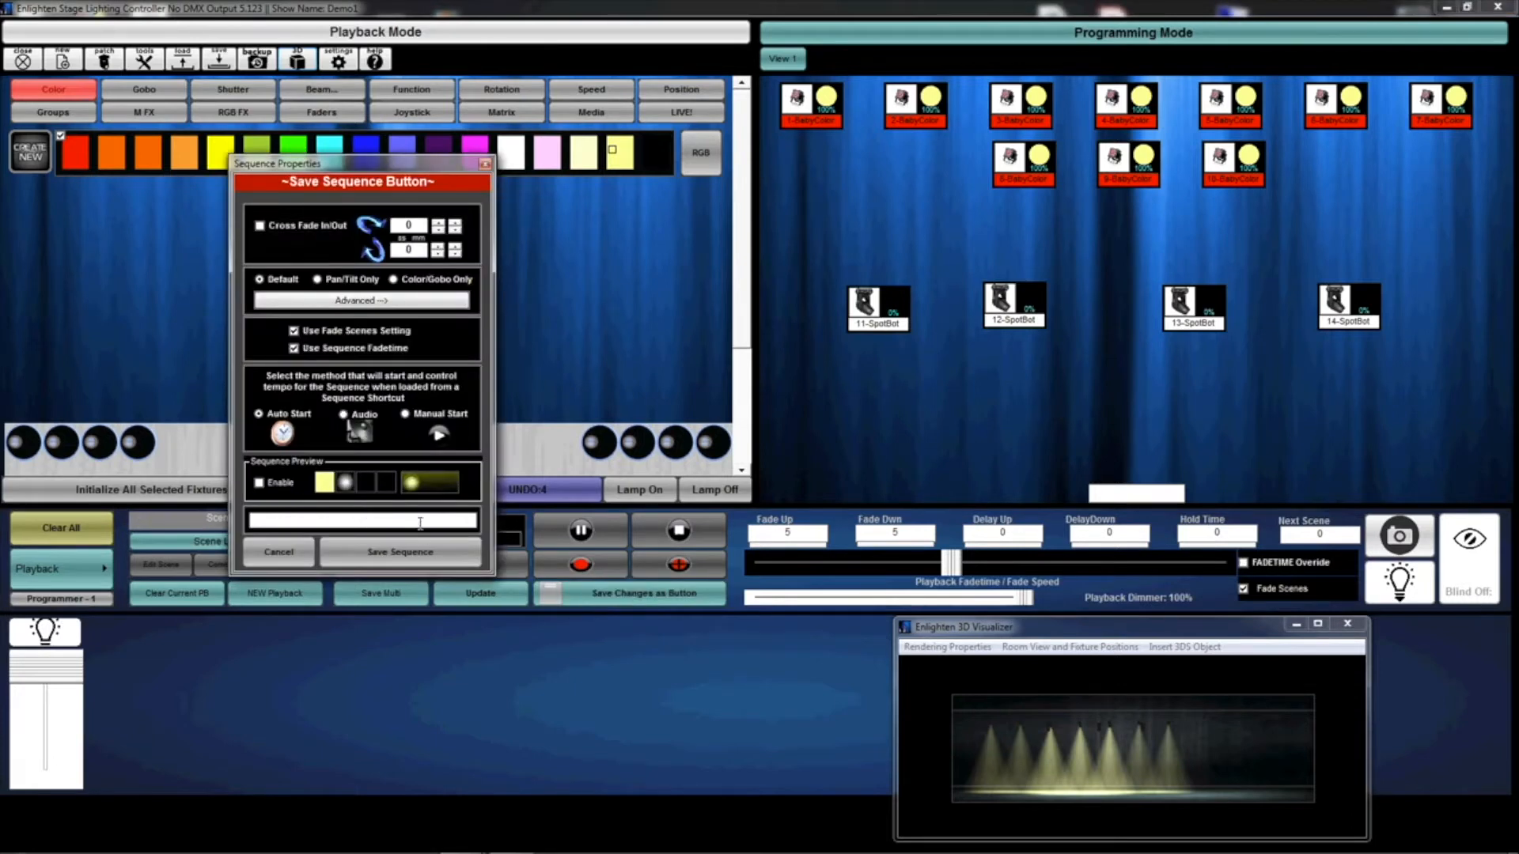
{"action": "type", "text": "autoGo"}
{"action": "left_click", "coordinate": [288, 230]}
{"action": "left_click", "coordinate": [437, 223]}
{"action": "left_click", "coordinate": [437, 246]}
{"action": "left_click", "coordinate": [400, 552]}
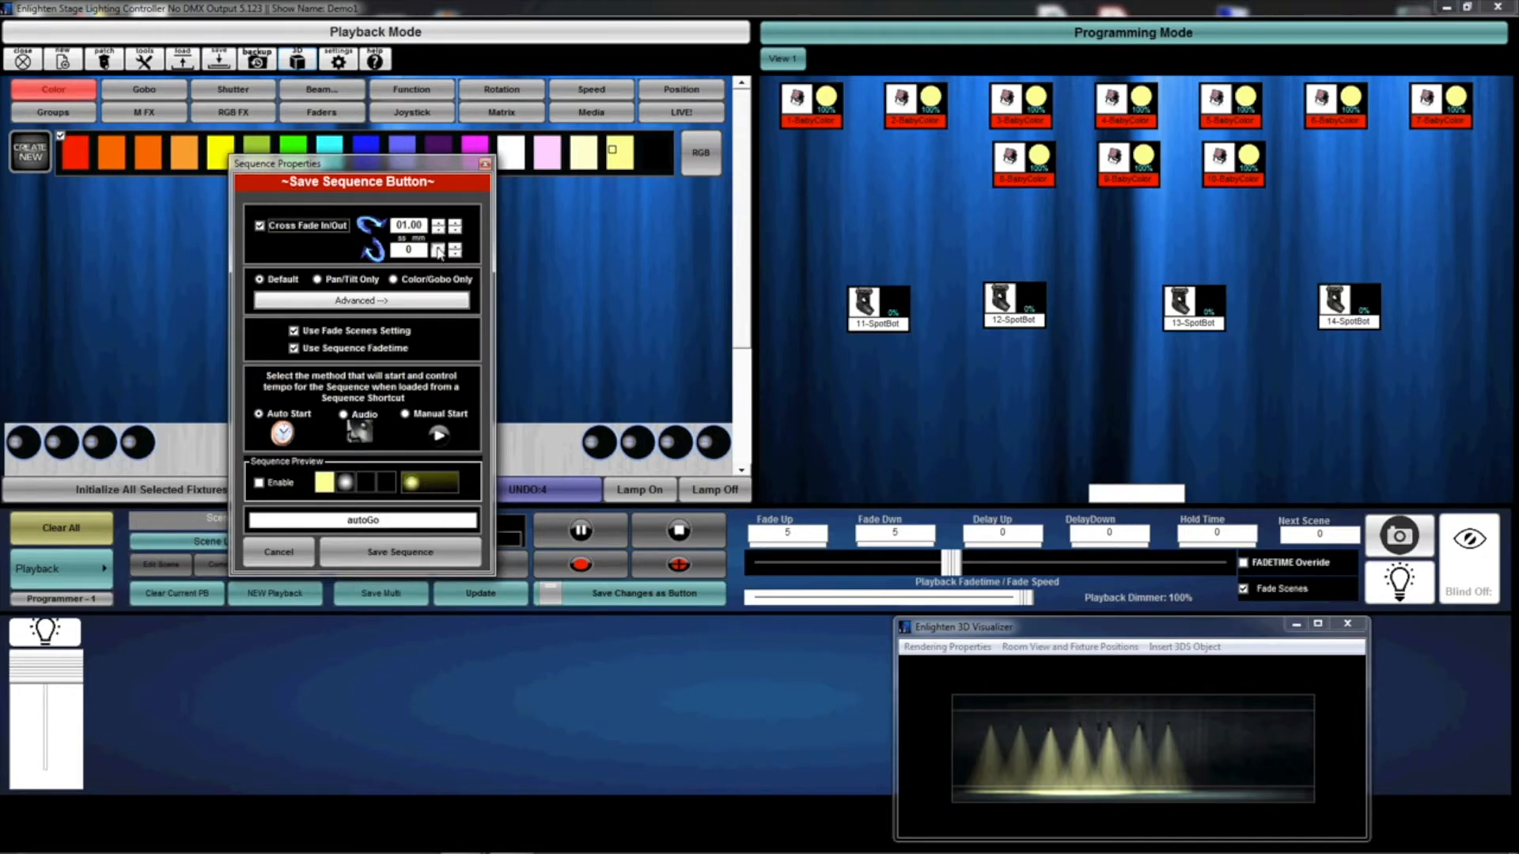
{"action": "left_click", "coordinate": [525, 429]}
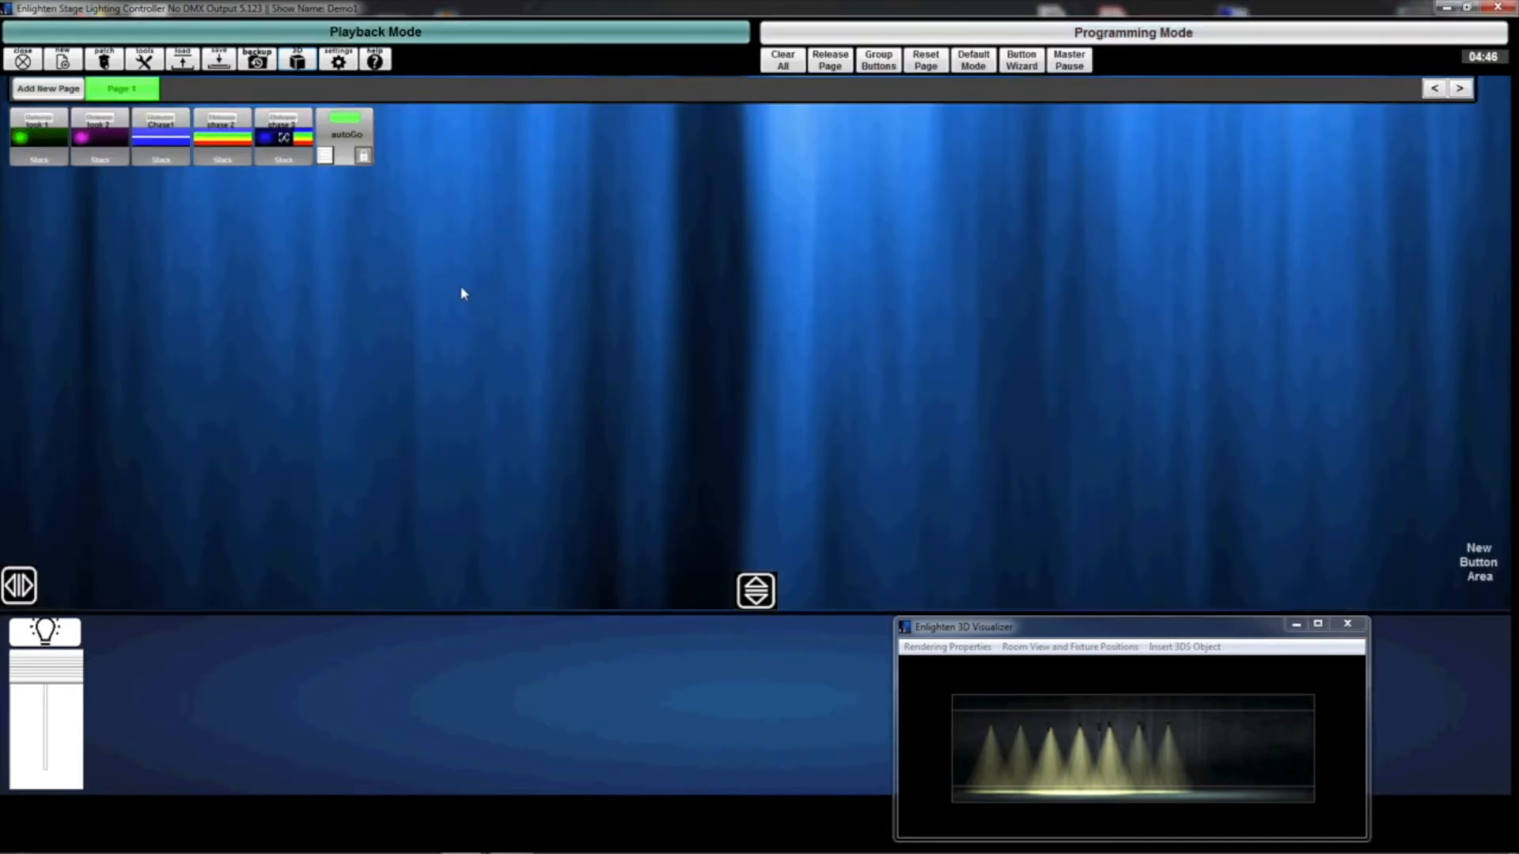
Test the autoGo button by toggling it, and return to Programming Mode.
{"action": "left_click", "coordinate": [334, 125]}
{"action": "left_click", "coordinate": [347, 144]}
{"action": "left_click", "coordinate": [785, 31]}
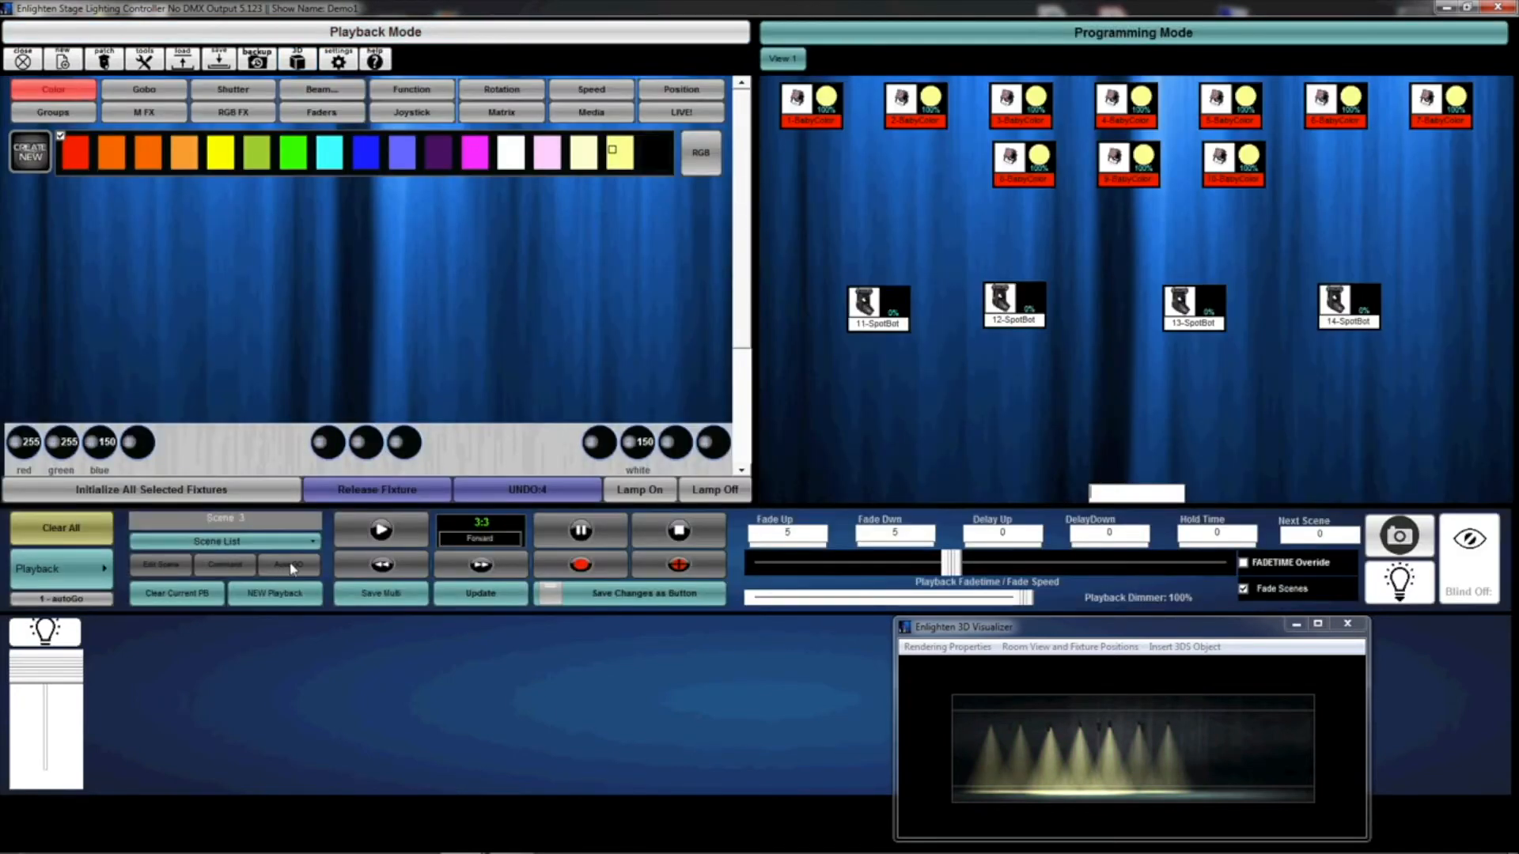
Clear the current playback and initialize the four SpotBot fixtures.
{"action": "left_click", "coordinate": [70, 530]}
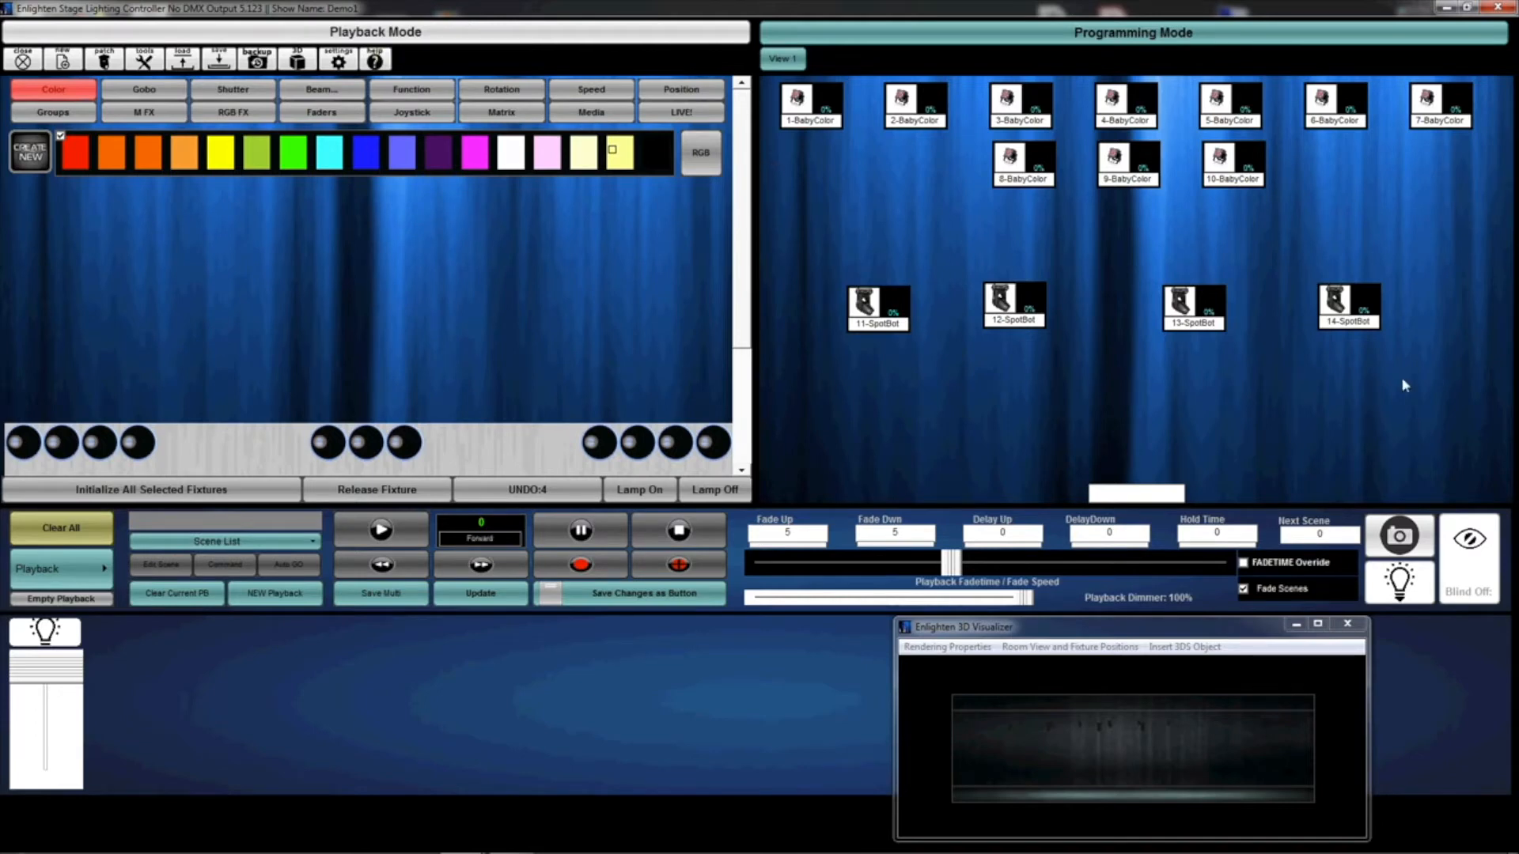
{"action": "left_click_drag", "start_coordinate": [1403, 384], "coordinate": [832, 303]}
{"action": "left_click", "coordinate": [283, 486]}
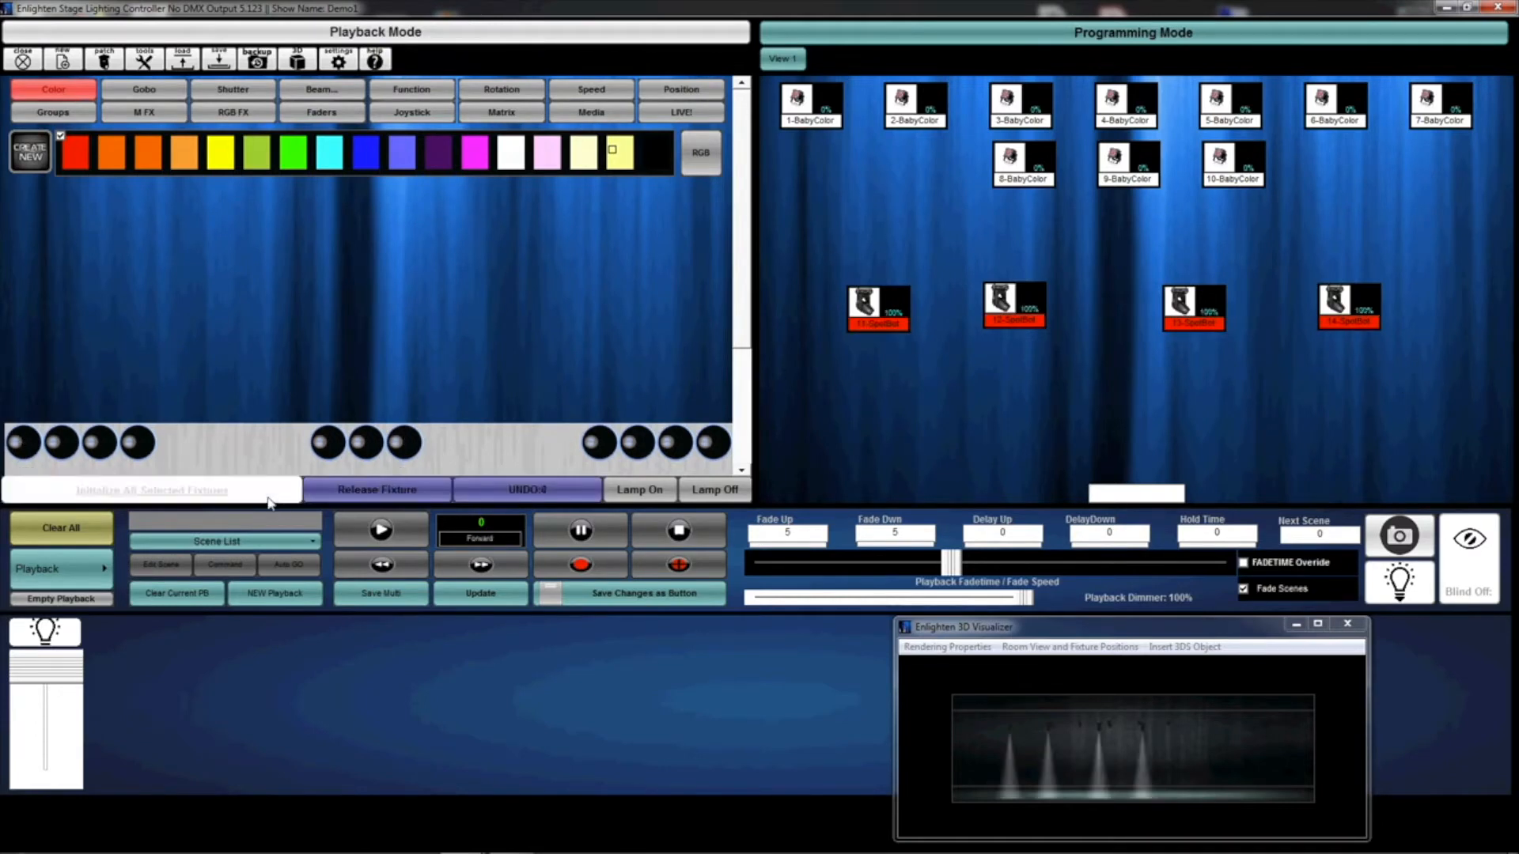
Aim the SpotBots with the joystick at about pan 127, tilt 206 and record the position as scene 1.
{"action": "left_click", "coordinate": [388, 110]}
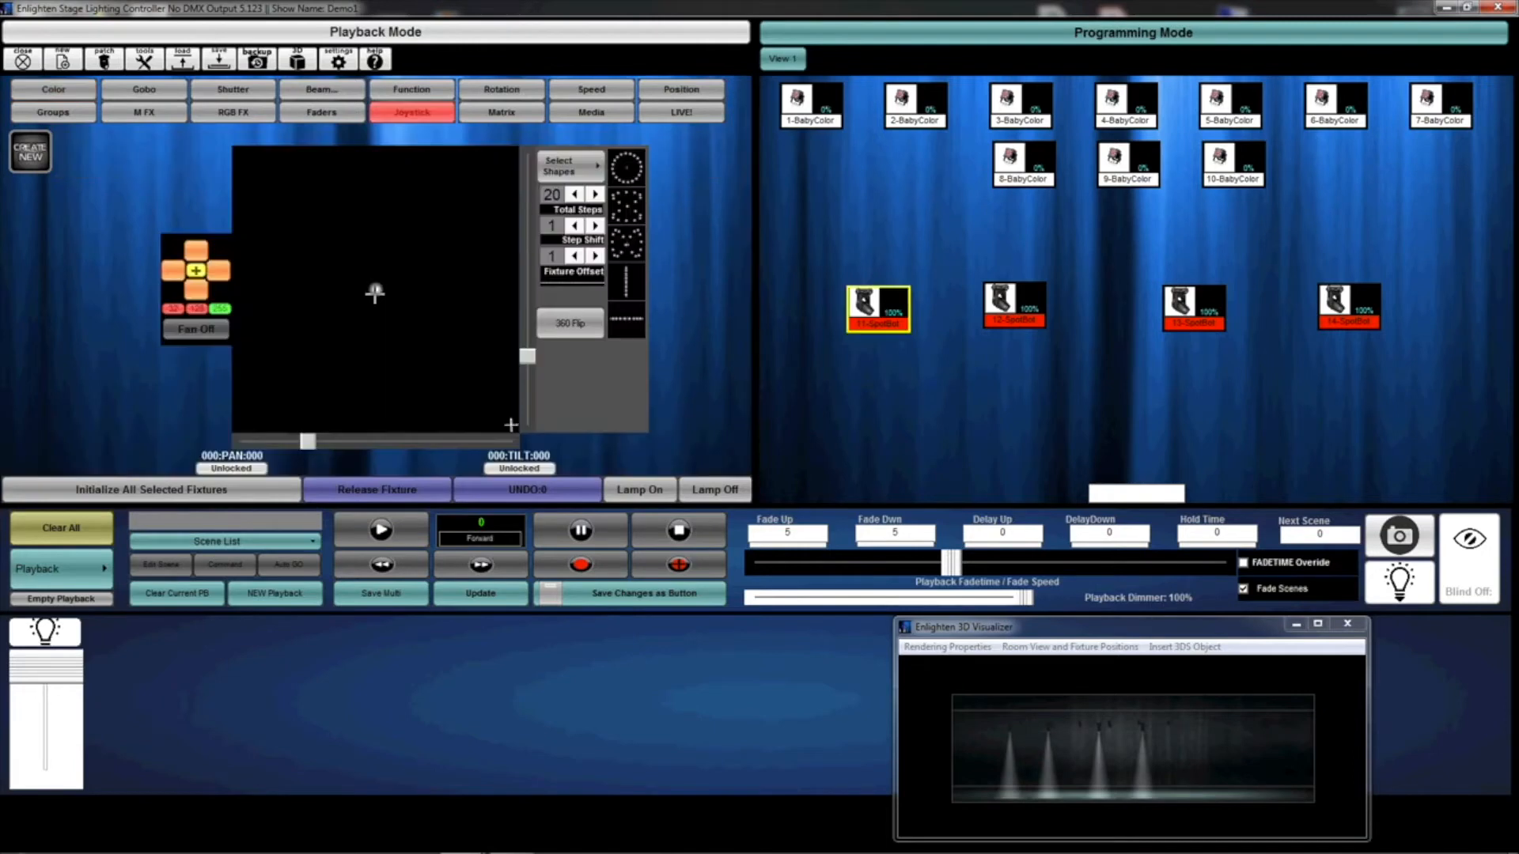
{"action": "left_click", "coordinate": [361, 269]}
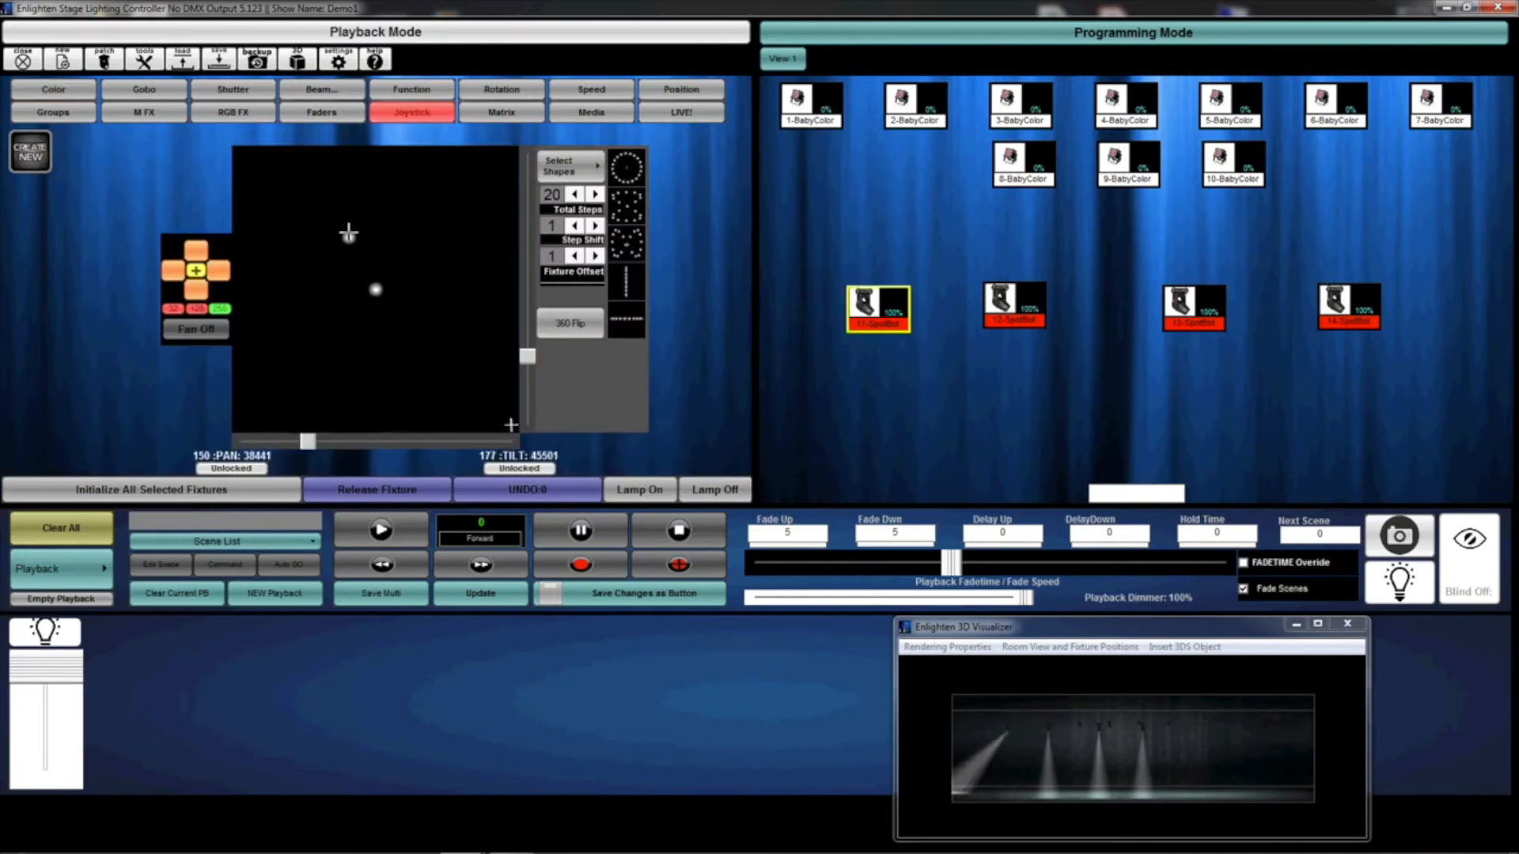
{"action": "left_click", "coordinate": [377, 206]}
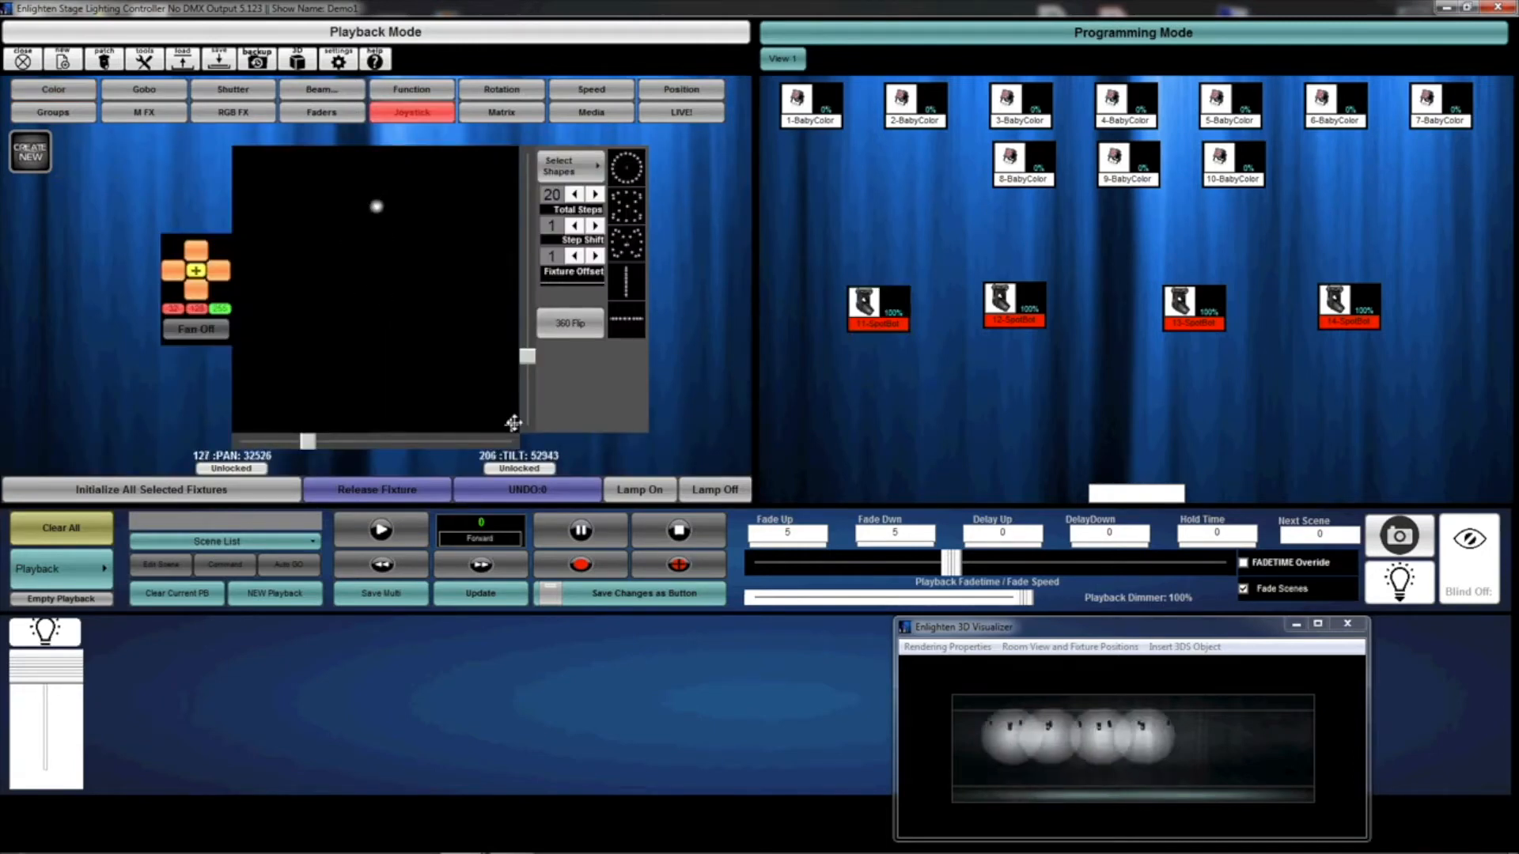
{"action": "left_click", "coordinate": [693, 594]}
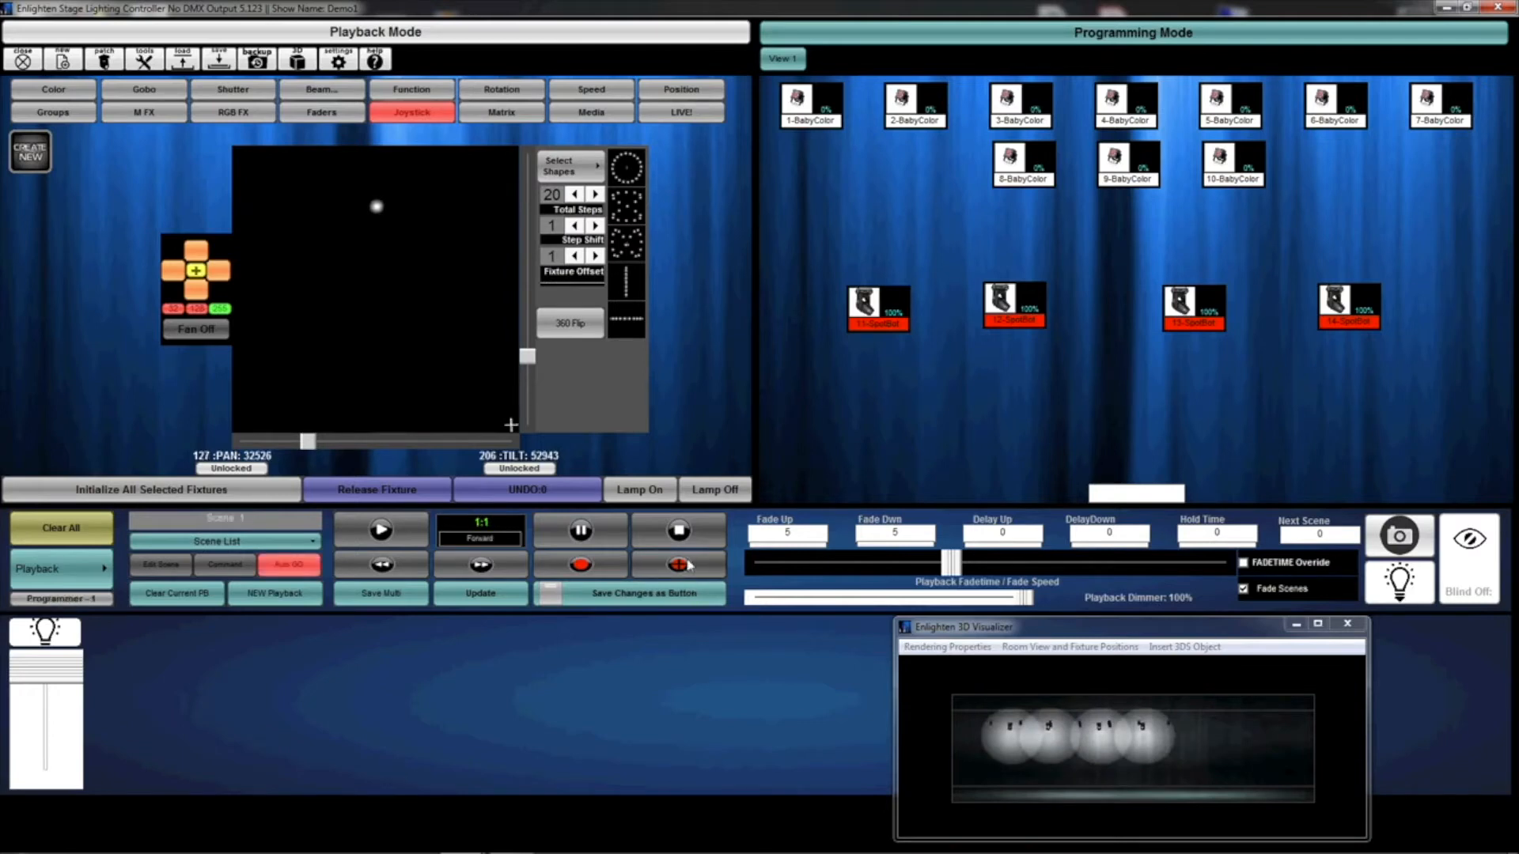
Aim the SpotBots at about pan 127, tilt 59 and record the position as scene 2.
{"action": "left_click", "coordinate": [389, 383]}
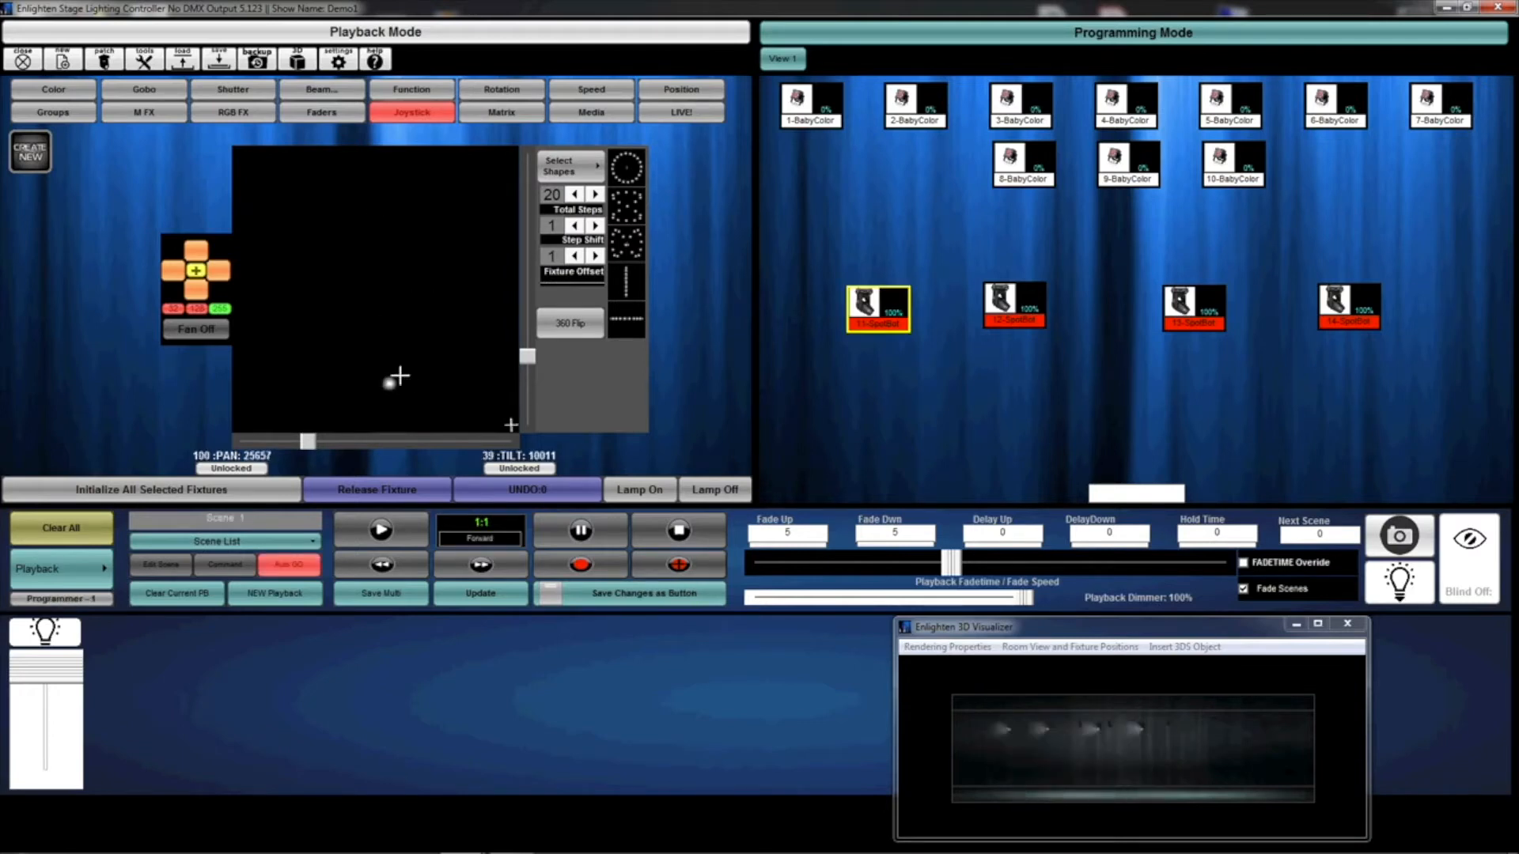
{"action": "left_click", "coordinate": [377, 363]}
{"action": "left_click", "coordinate": [499, 569]}
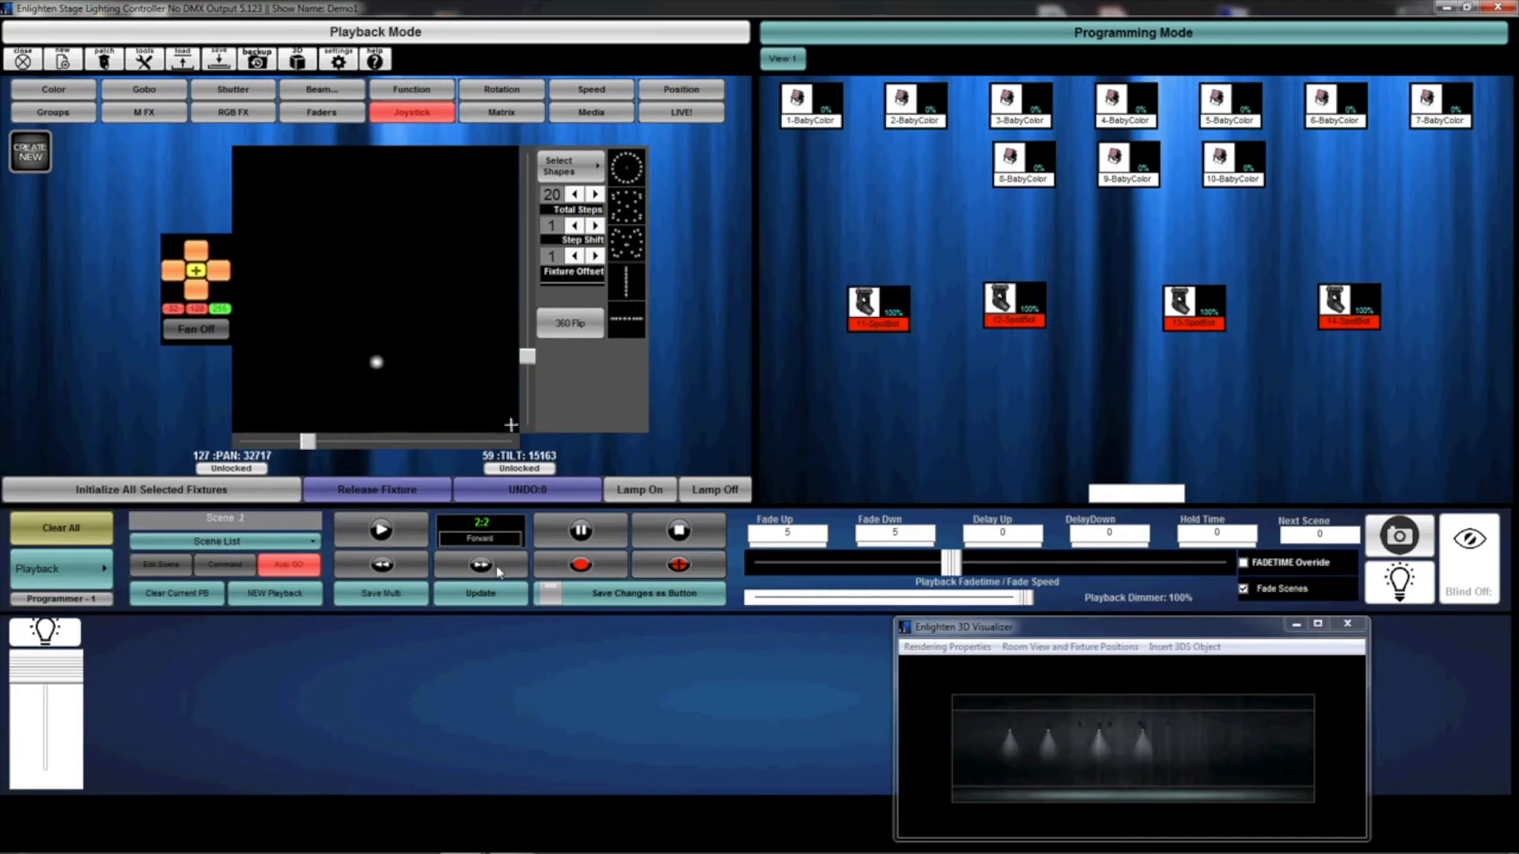
Play the movement sequence and adjust its fade up and fade down times to about 0.99.
{"action": "left_click", "coordinate": [370, 530]}
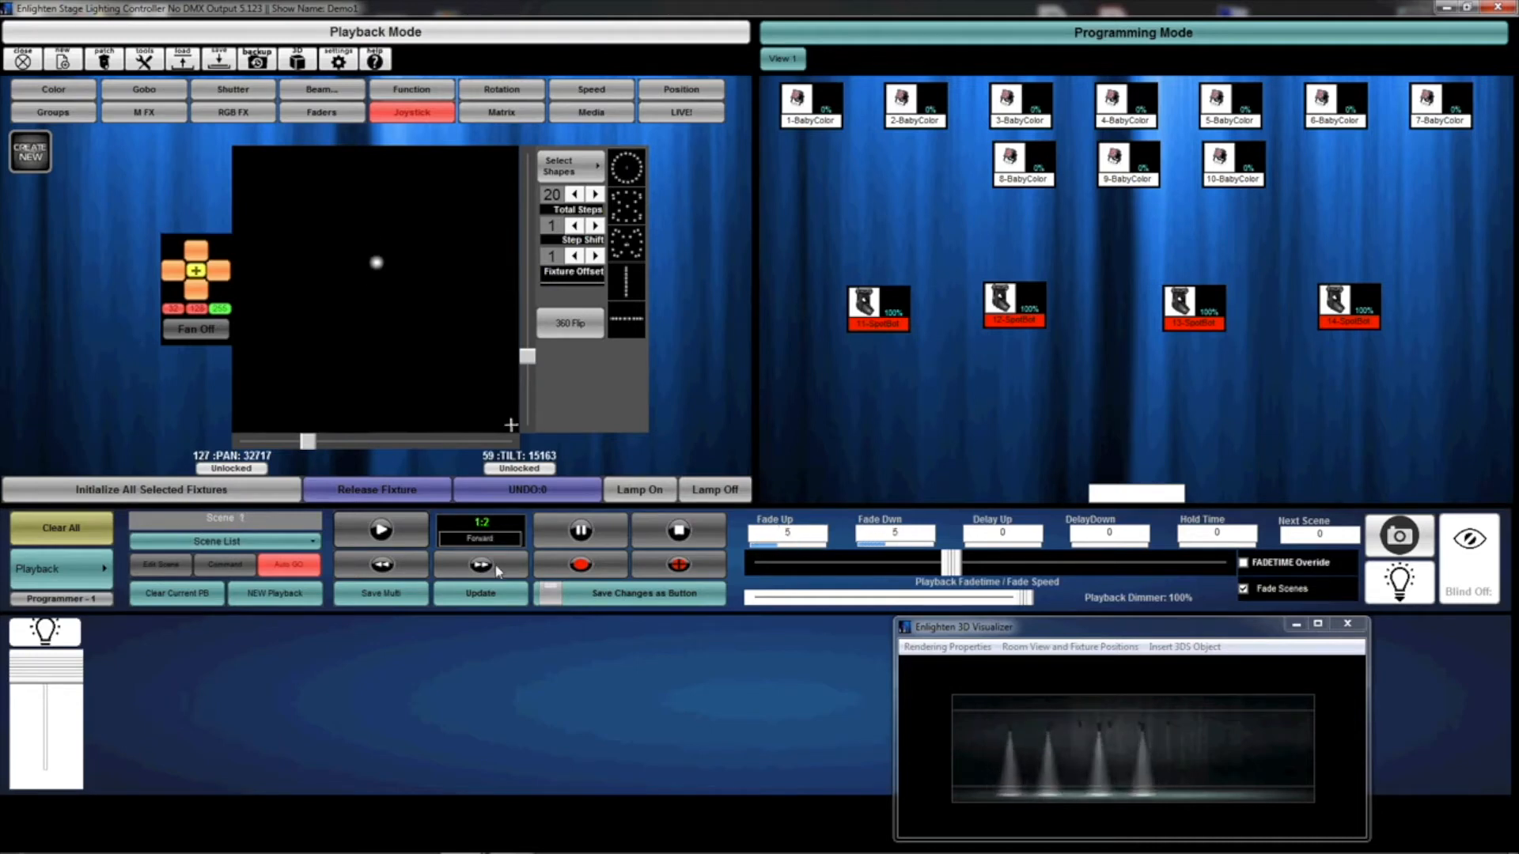
{"action": "left_click_drag", "start_coordinate": [953, 564], "coordinate": [1068, 563]}
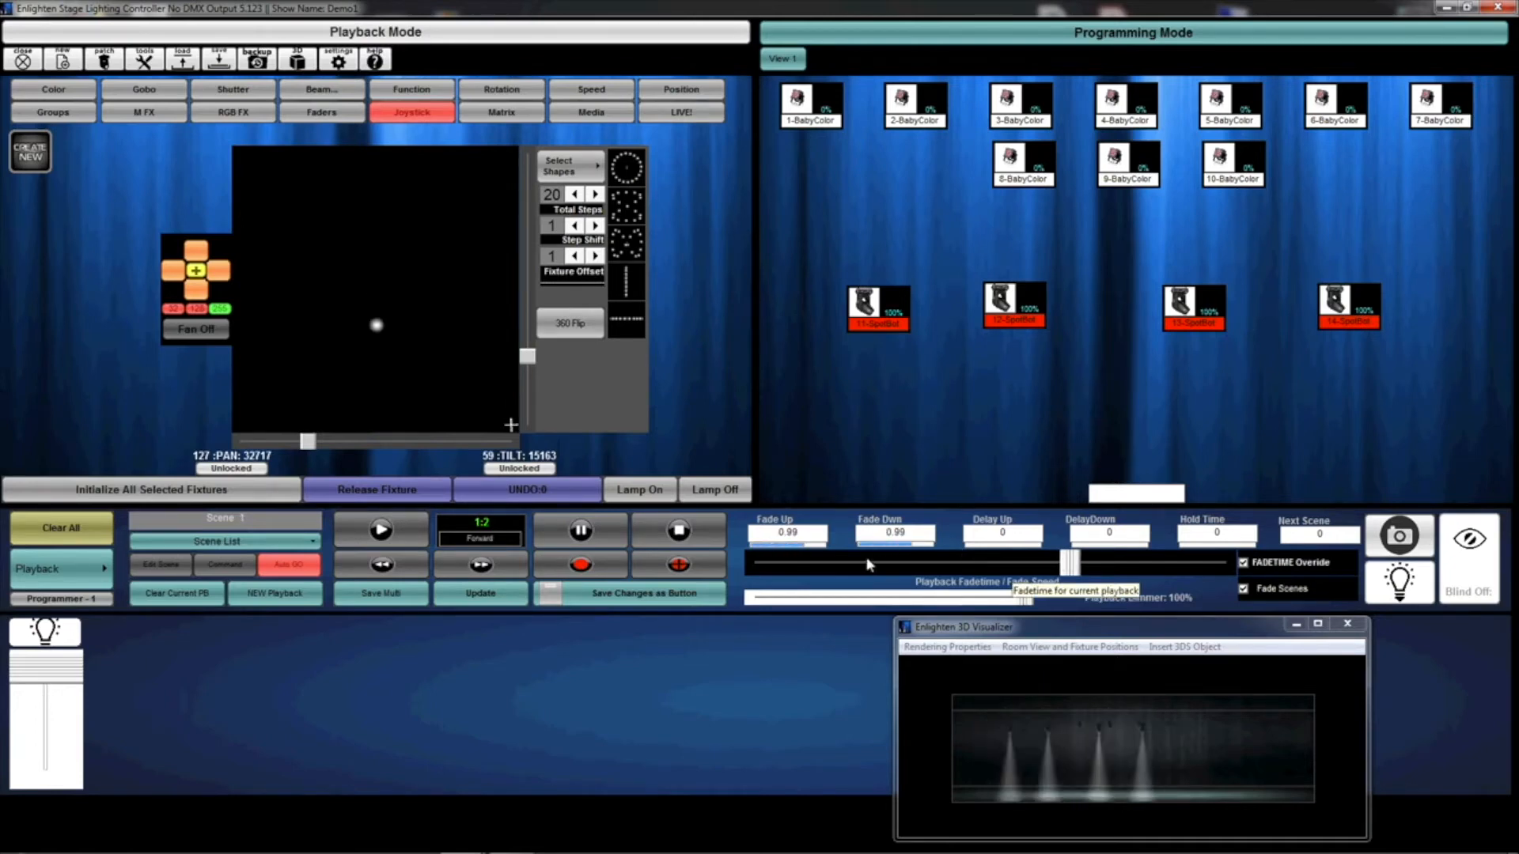
Save the movement sequence as a button named steps2 with cross fade in and out enabled.
{"action": "left_click", "coordinate": [624, 596]}
{"action": "left_click", "coordinate": [386, 521]}
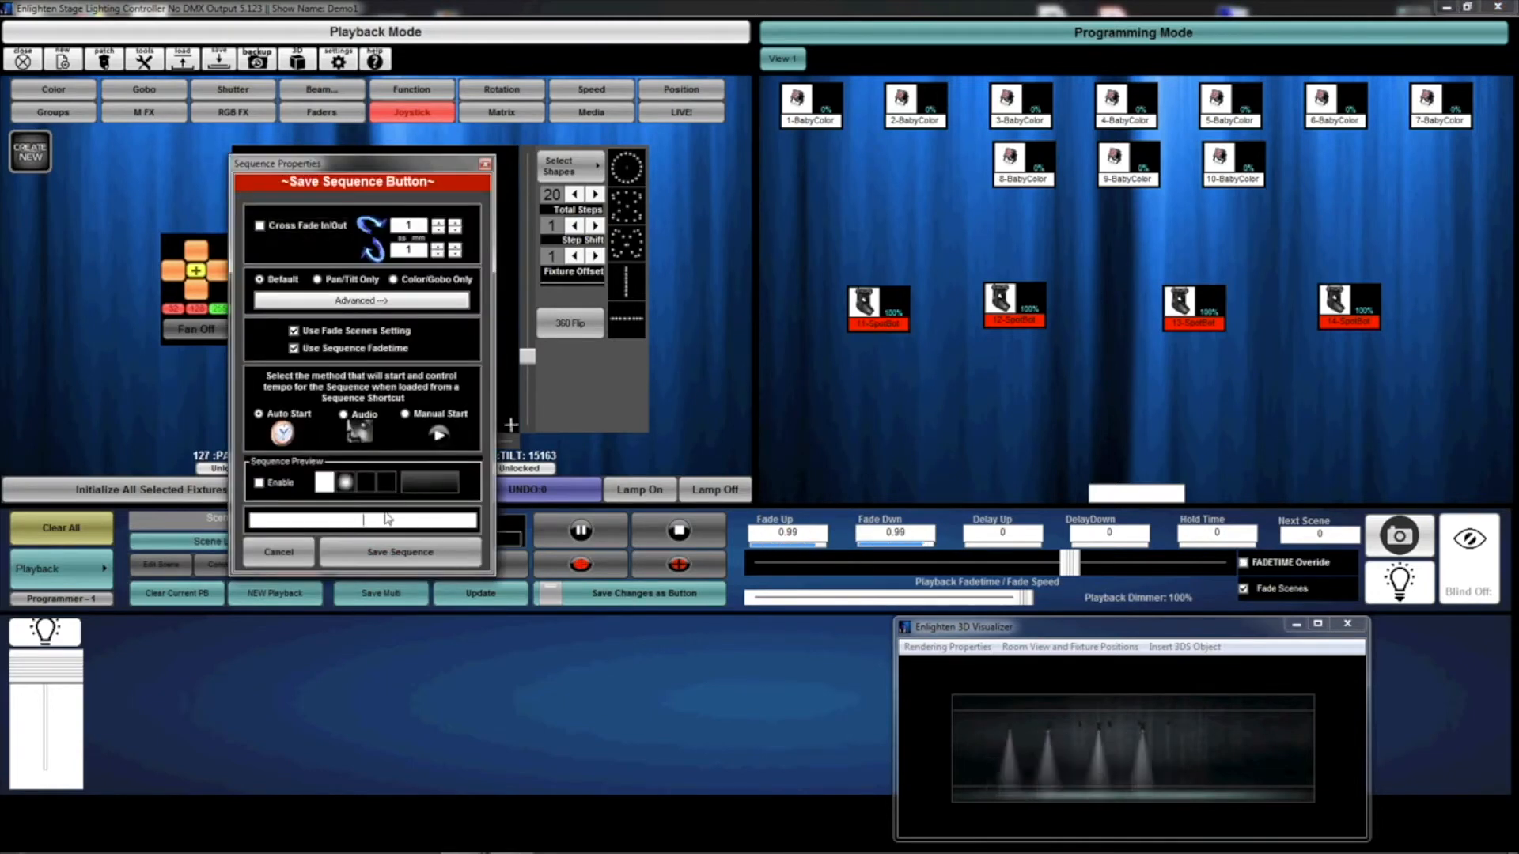
{"action": "type", "text": "steps2"}
{"action": "left_click", "coordinate": [296, 227]}
{"action": "left_click", "coordinate": [417, 560]}
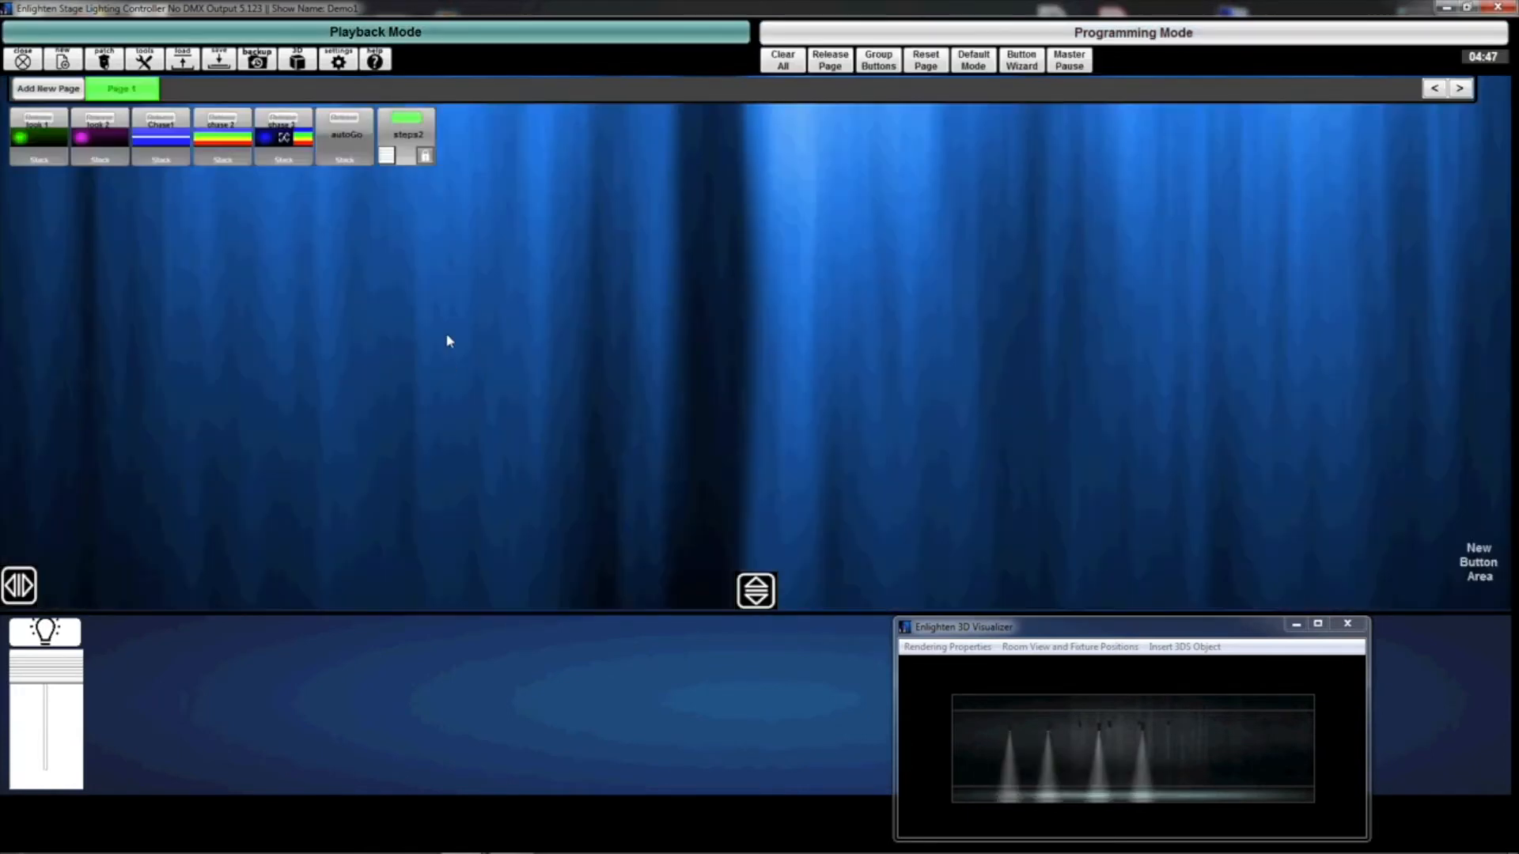
Toggle the steps2 button to test it and return to Programming Mode.
{"action": "left_click", "coordinate": [410, 136]}
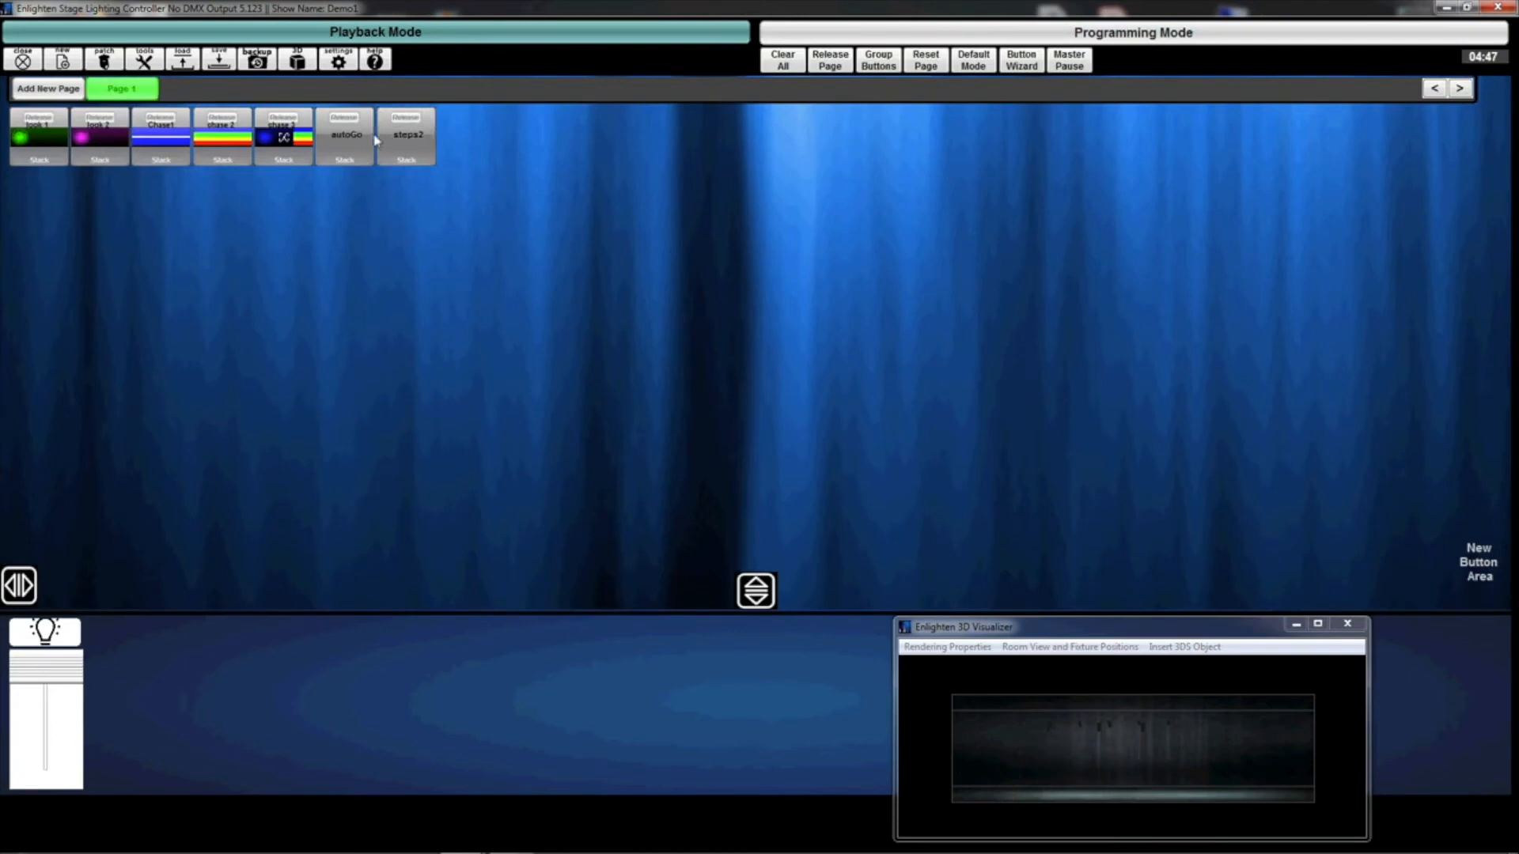
{"action": "left_click", "coordinate": [820, 33]}
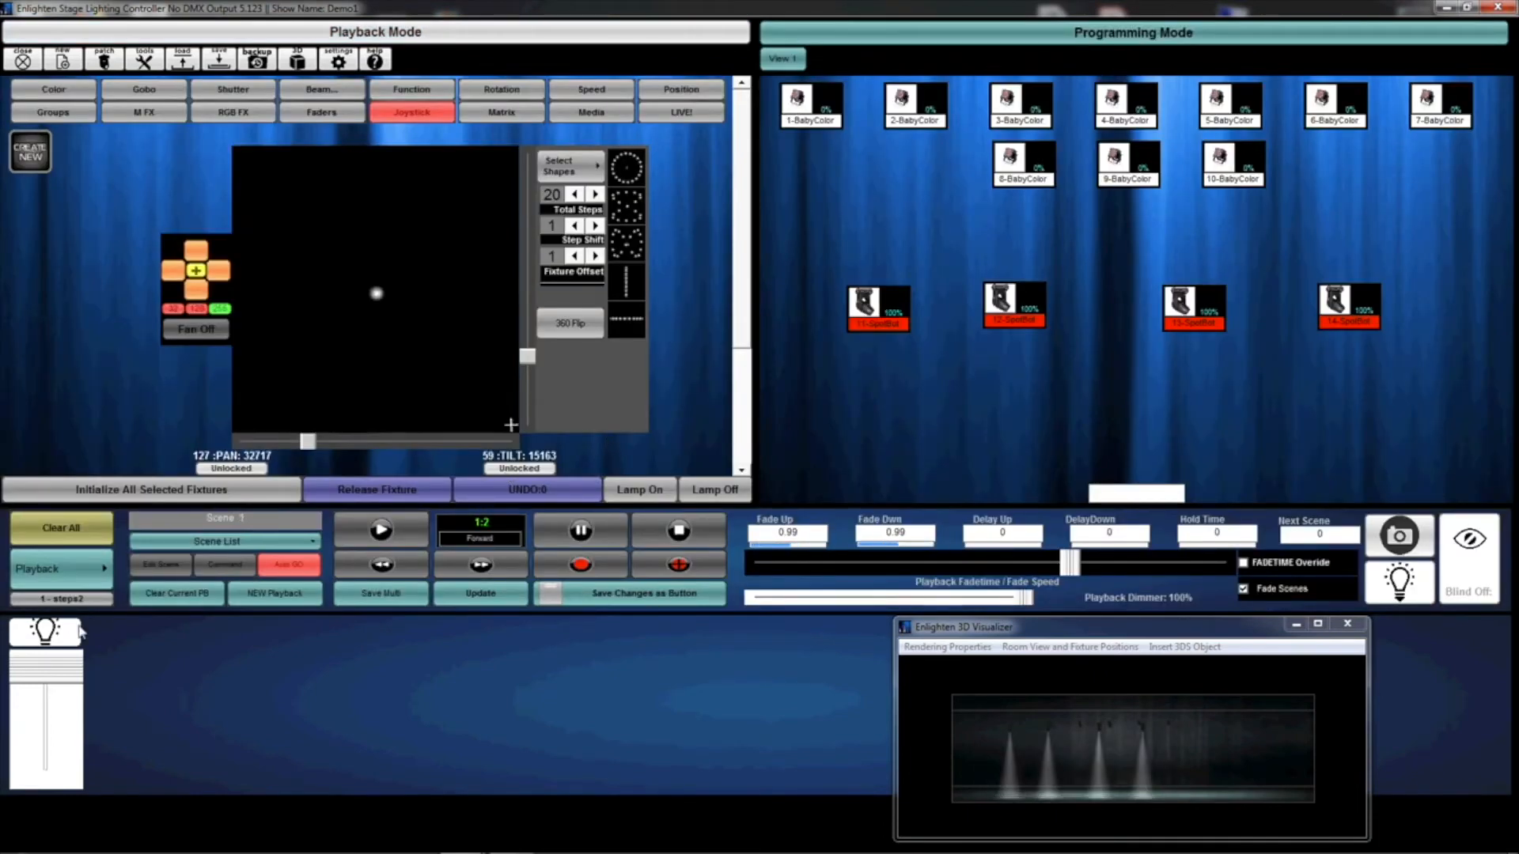
Clear all fixtures, then record the four SpotBots aimed at about pan 127, tilt 188 as scene 1.
{"action": "left_click", "coordinate": [171, 571]}
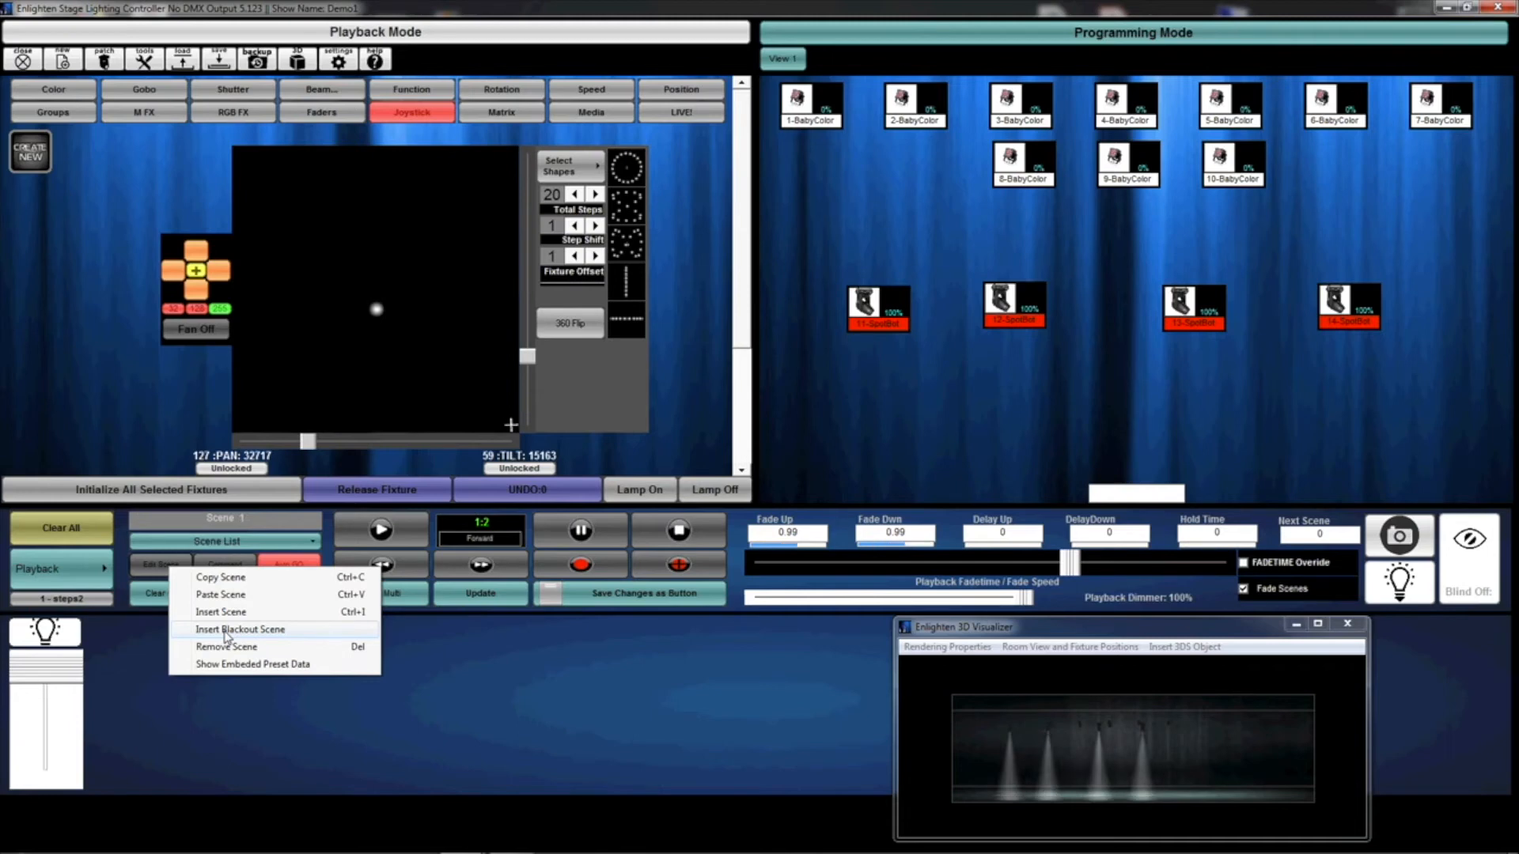
{"action": "left_click", "coordinate": [79, 533]}
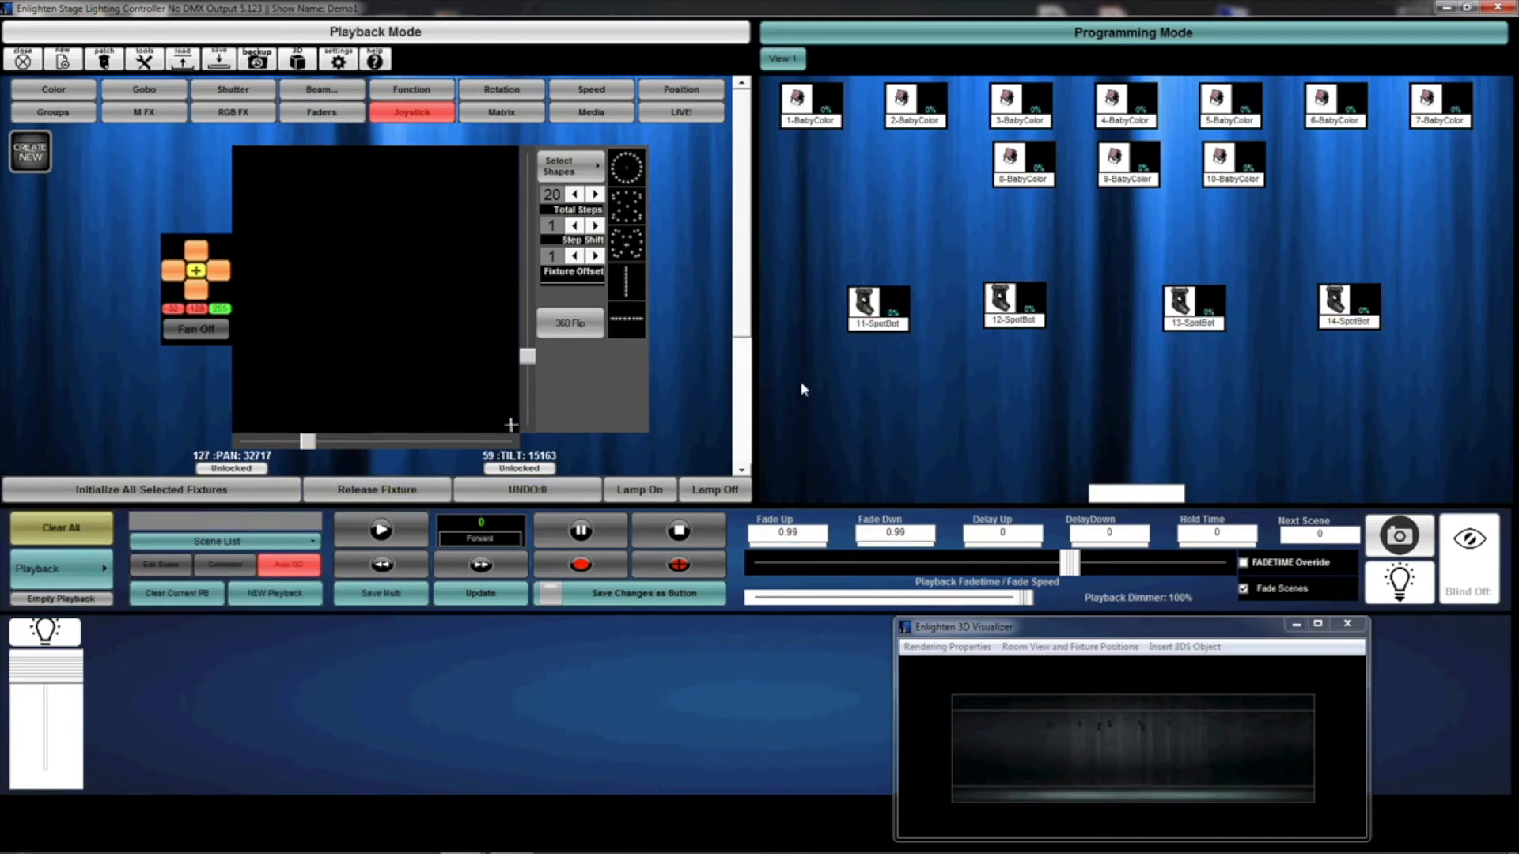
{"action": "left_click_drag", "start_coordinate": [1410, 372], "coordinate": [804, 269]}
{"action": "left_click_drag", "start_coordinate": [386, 264], "coordinate": [375, 223]}
{"action": "left_click", "coordinate": [691, 572]}
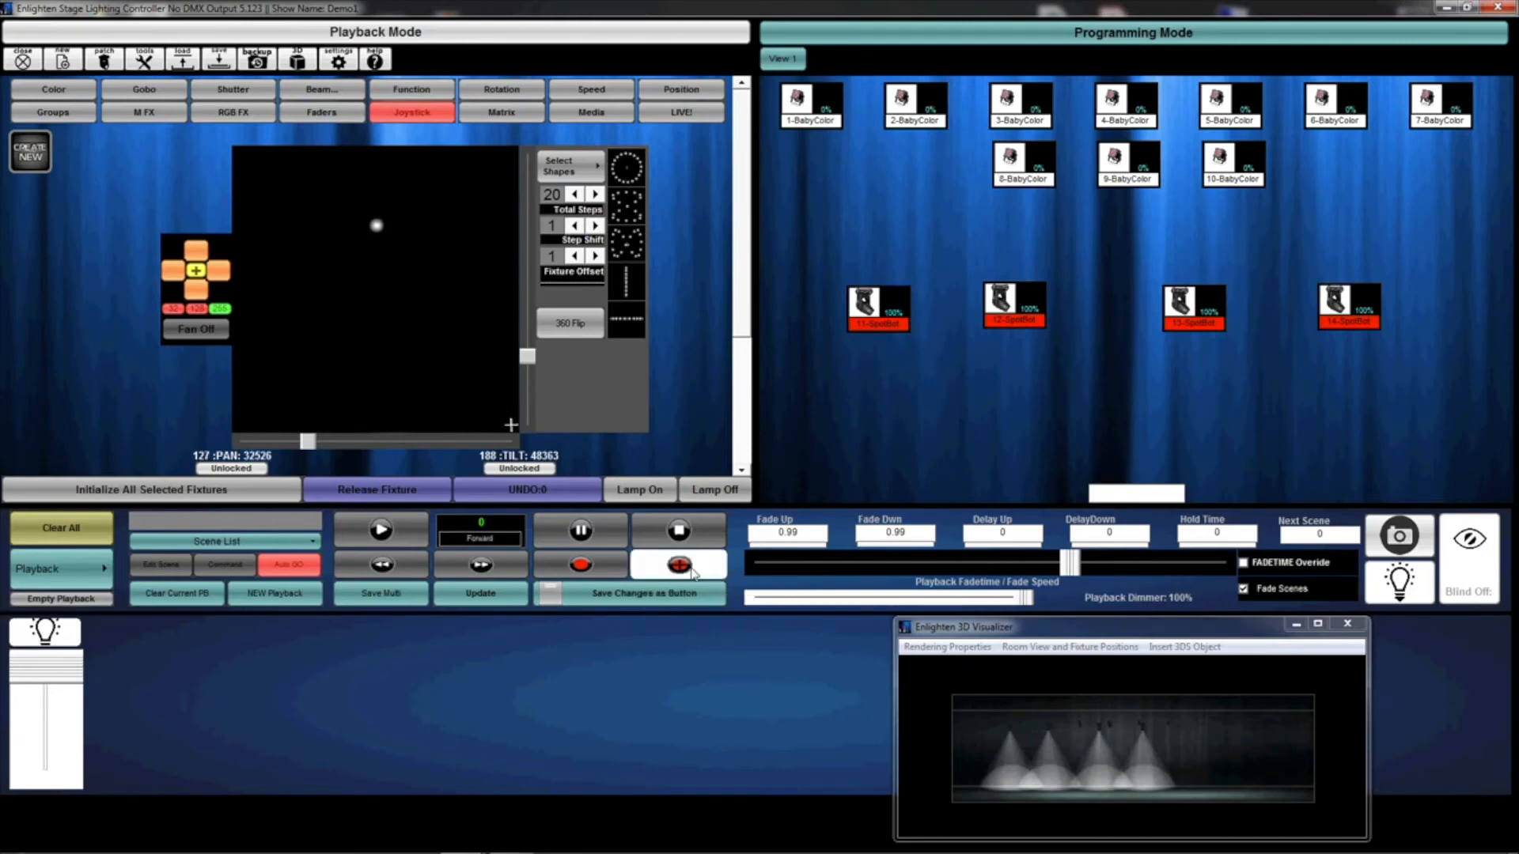
Insert a blackout scene ahead of the recorded position scene and step back and forth between the two scenes.
{"action": "left_click", "coordinate": [157, 570]}
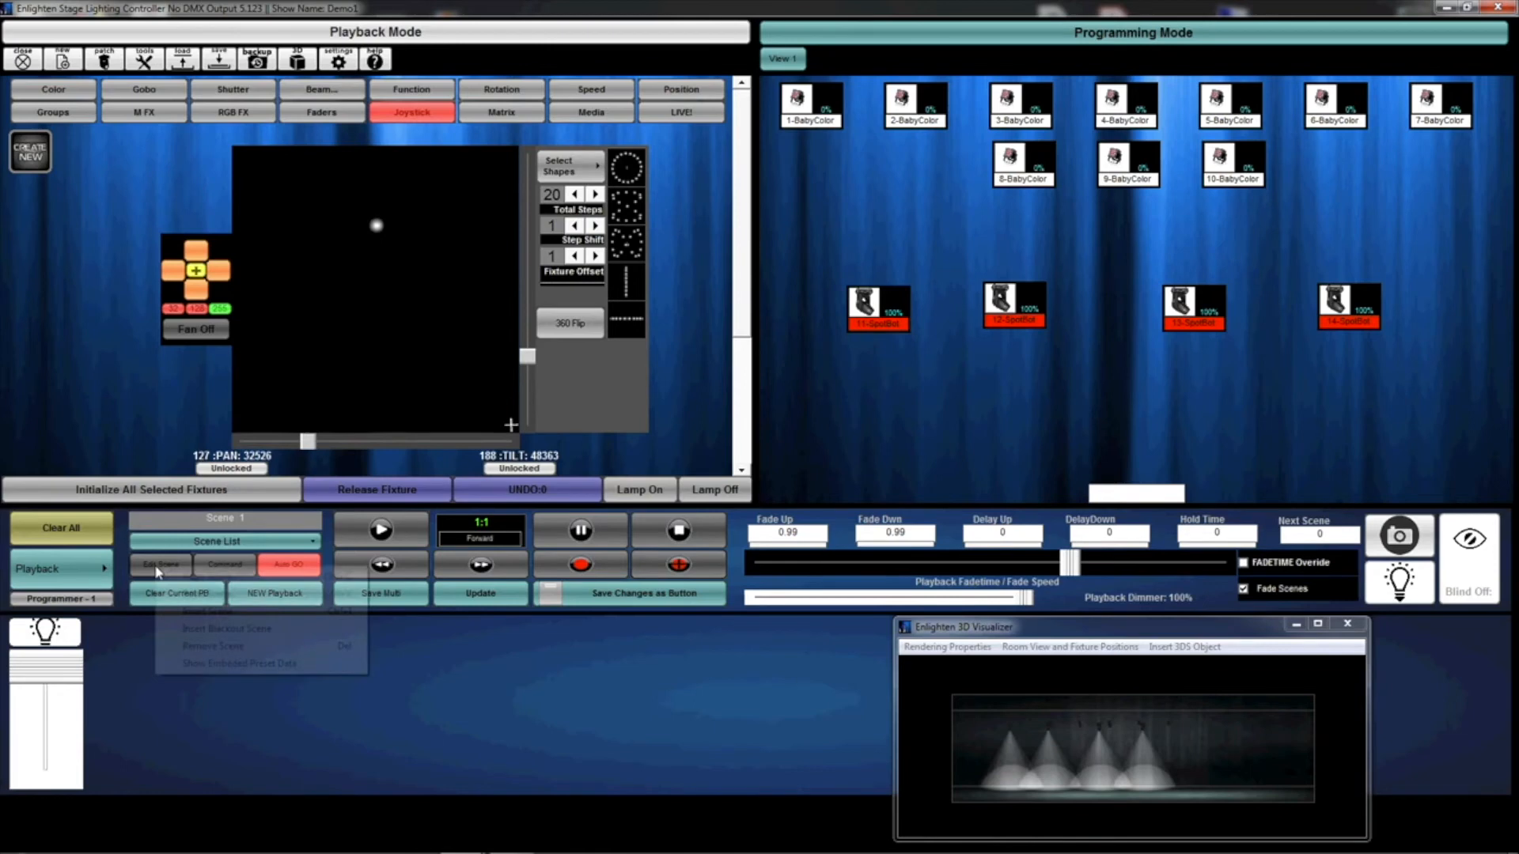
{"action": "left_click", "coordinate": [215, 630]}
{"action": "left_click", "coordinate": [380, 571]}
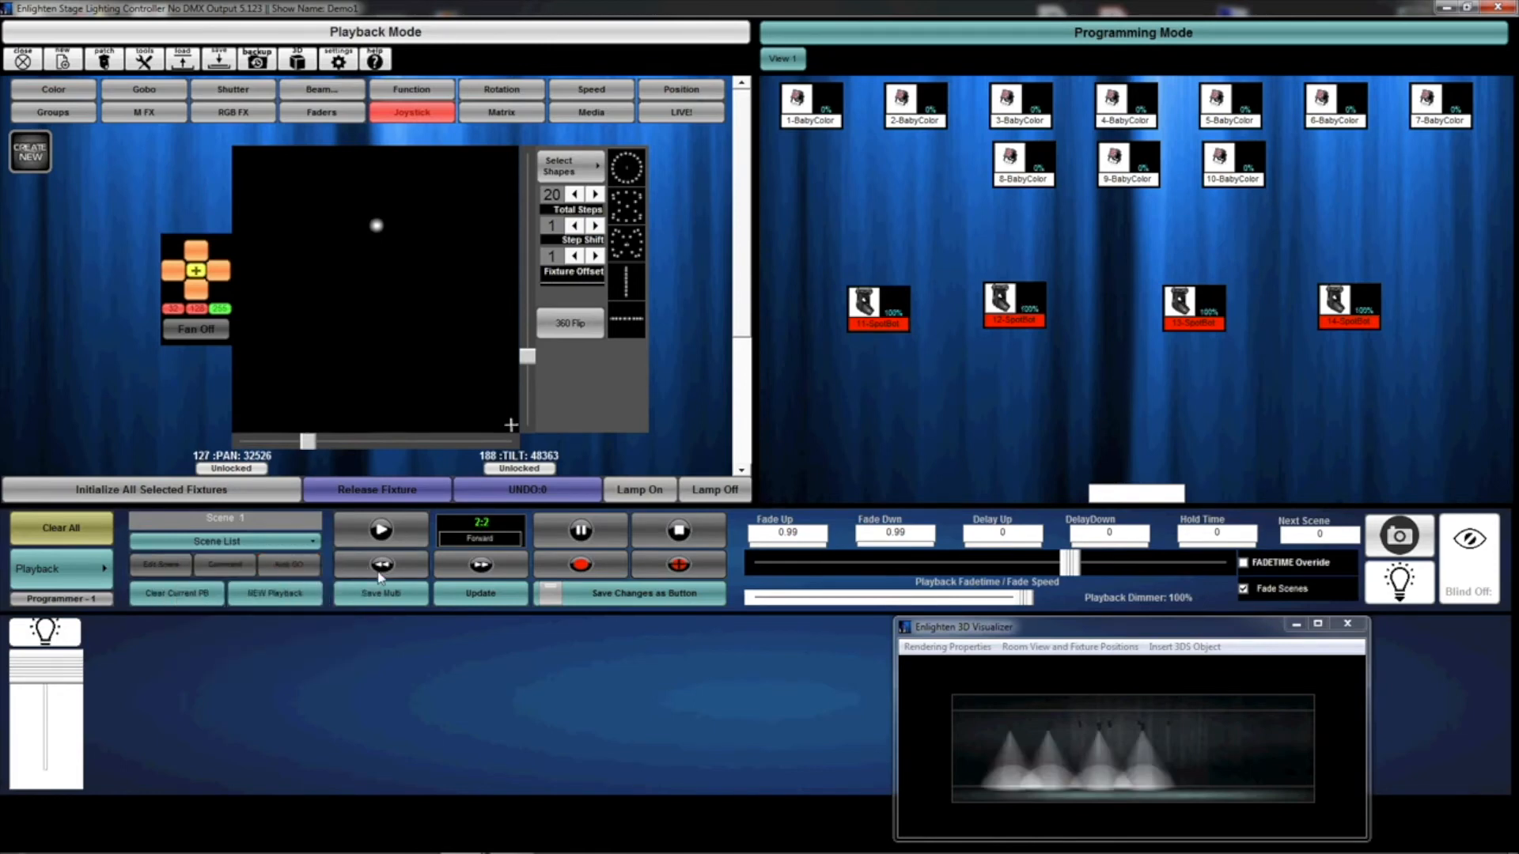
{"action": "left_click", "coordinate": [381, 571]}
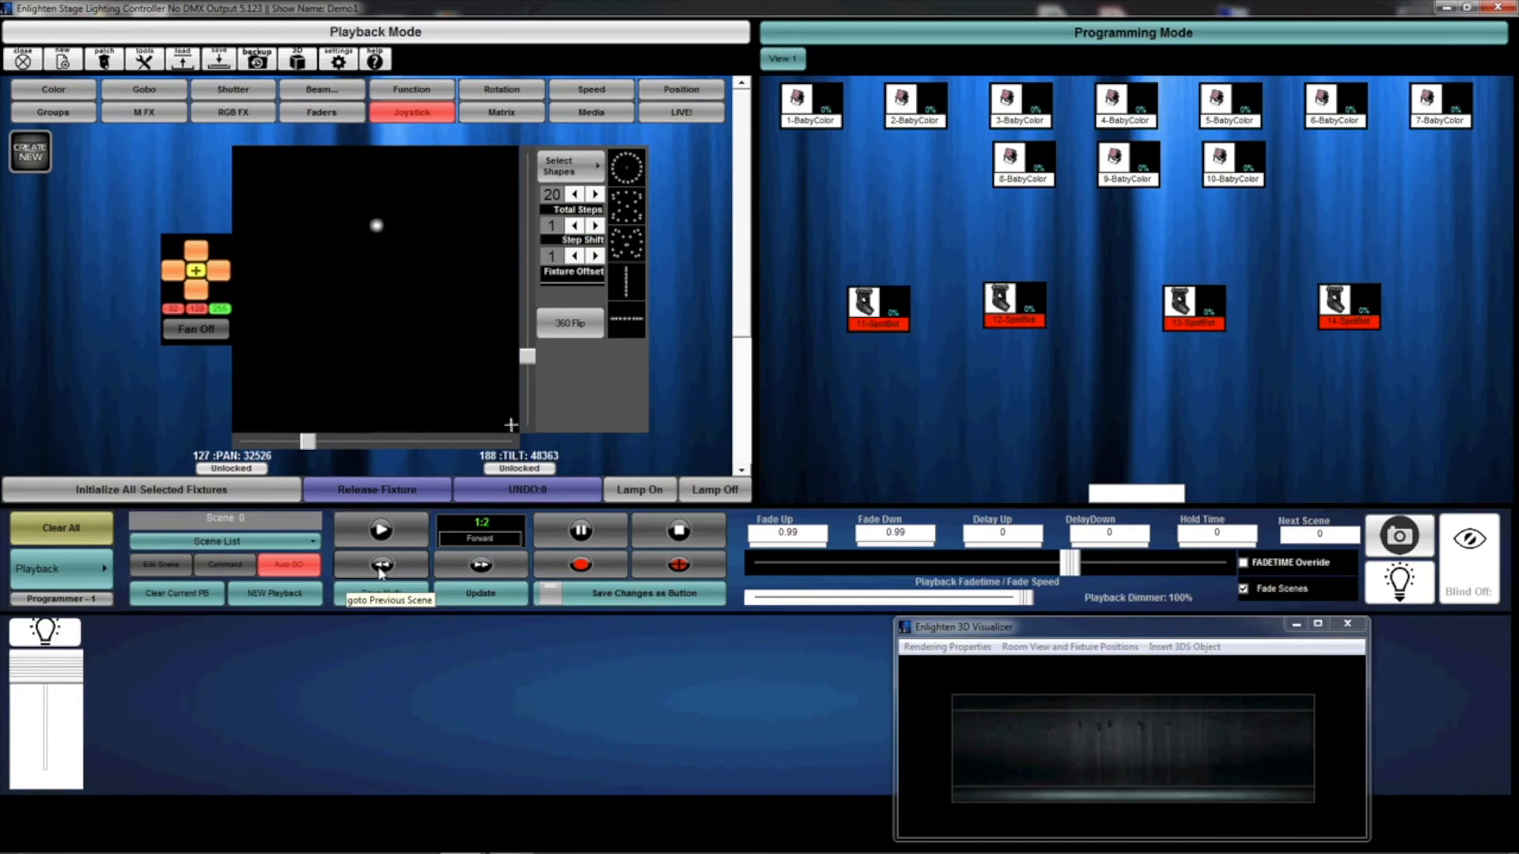
{"action": "left_click", "coordinate": [480, 566]}
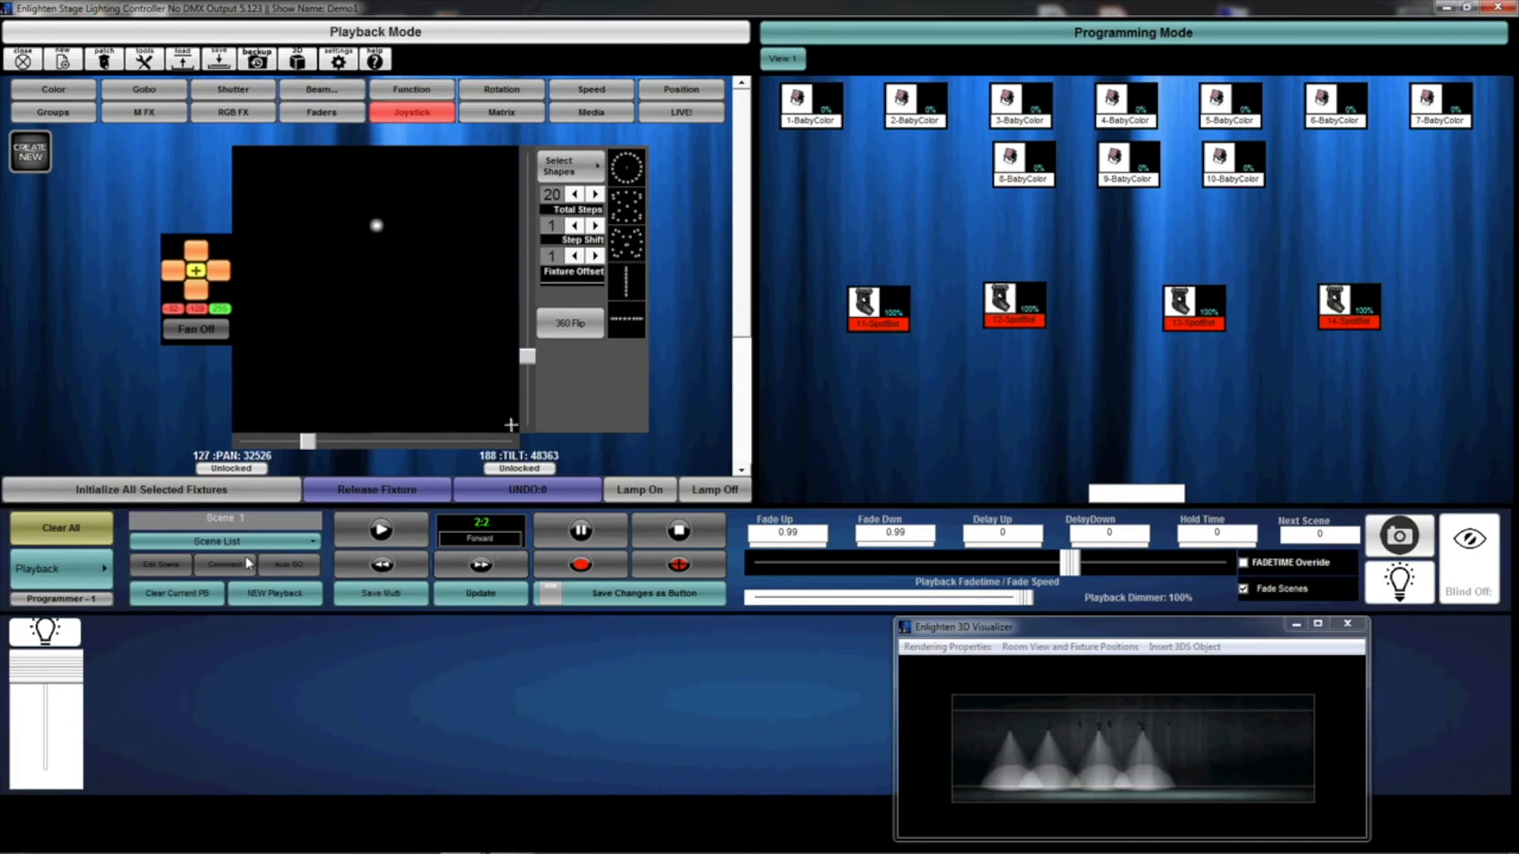
Save the sequence as a button named position with default settings and toggle it on and off to test it.
{"action": "left_click", "coordinate": [584, 591]}
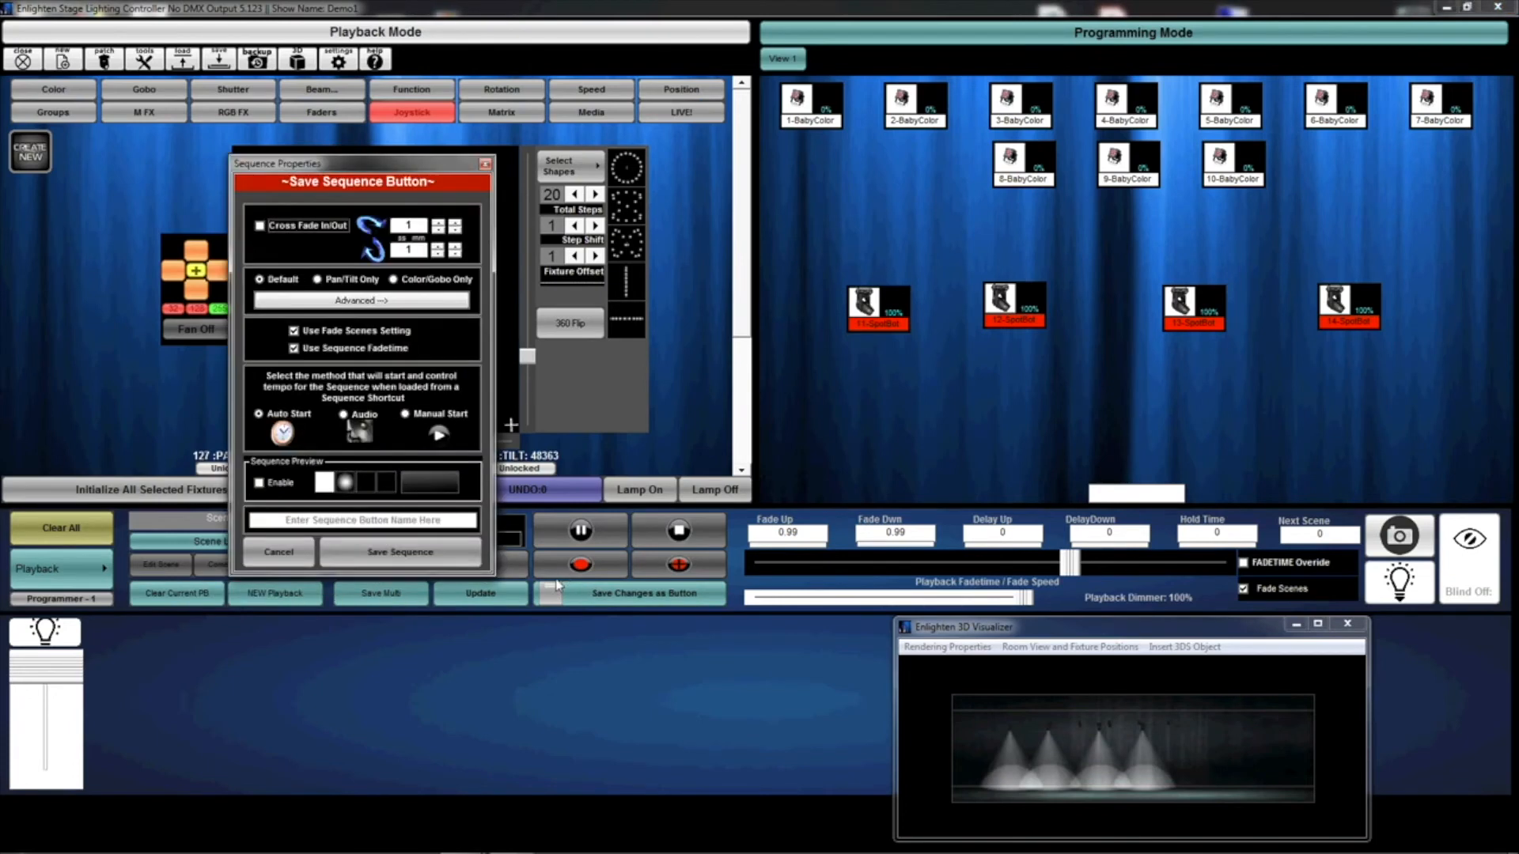
{"action": "type", "text": "position"}
{"action": "left_click", "coordinate": [425, 549]}
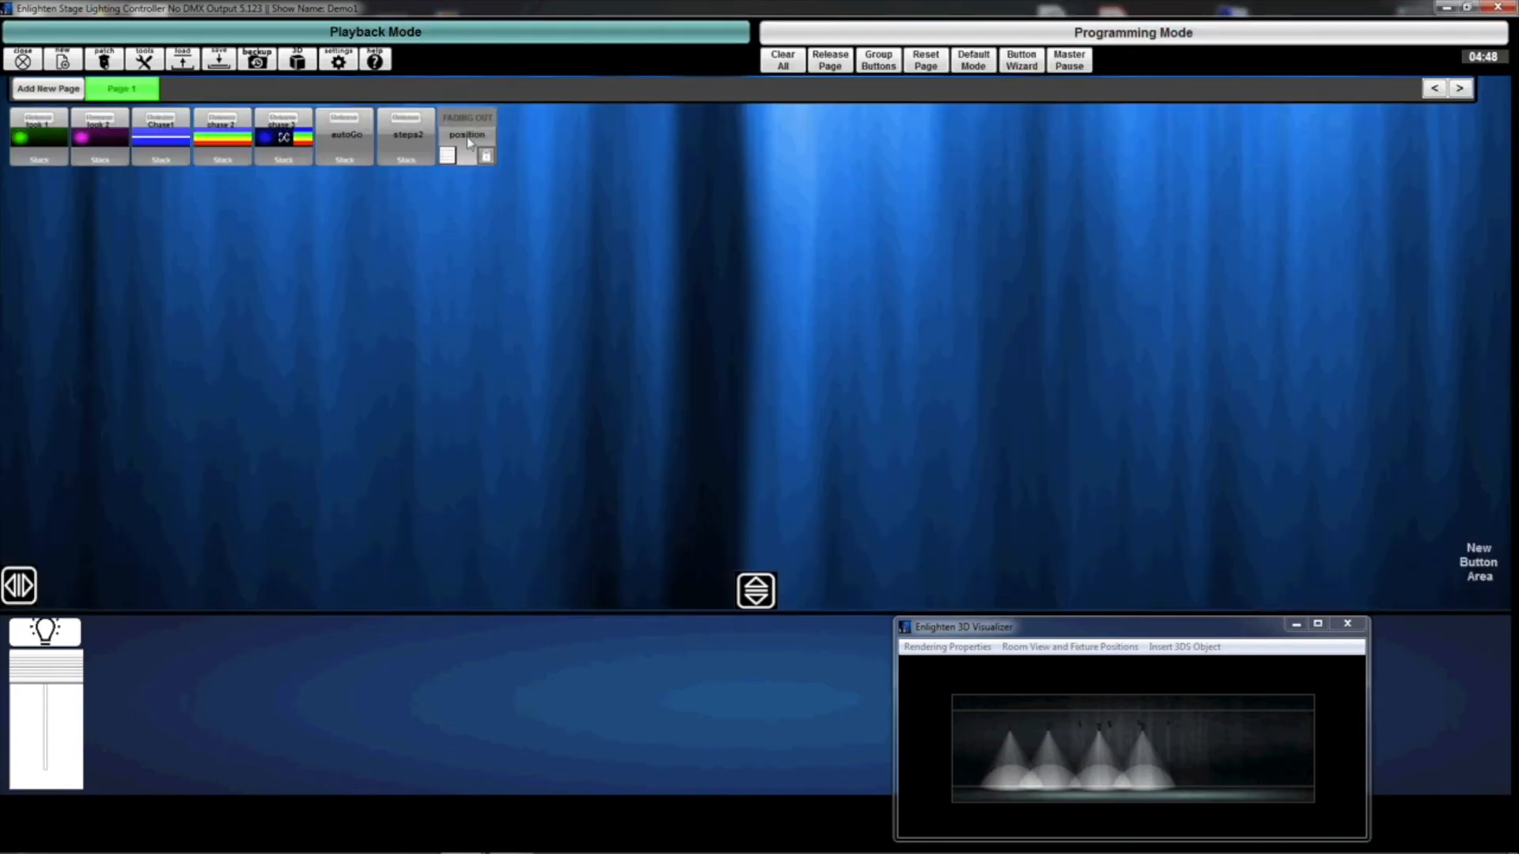
{"action": "left_click", "coordinate": [468, 136]}
{"action": "left_click", "coordinate": [472, 140]}
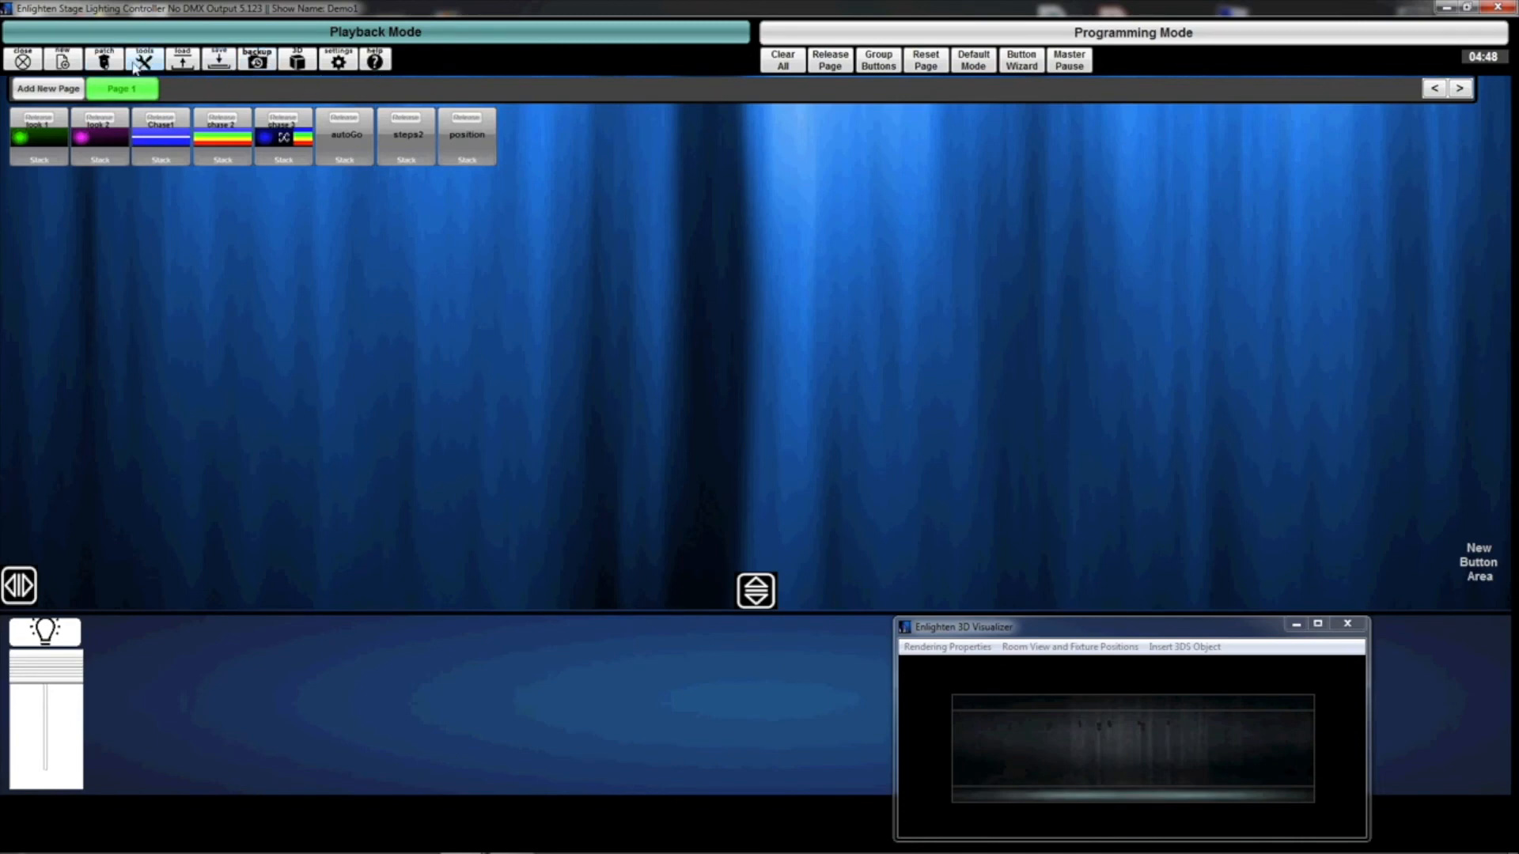
Examine the embedded presets and pan and tilt tracking options in the advanced preferences, first in Playback Mode and again in Programming Mode.
{"action": "left_click", "coordinate": [338, 62]}
{"action": "left_click_drag", "start_coordinate": [419, 303], "coordinate": [717, 186]}
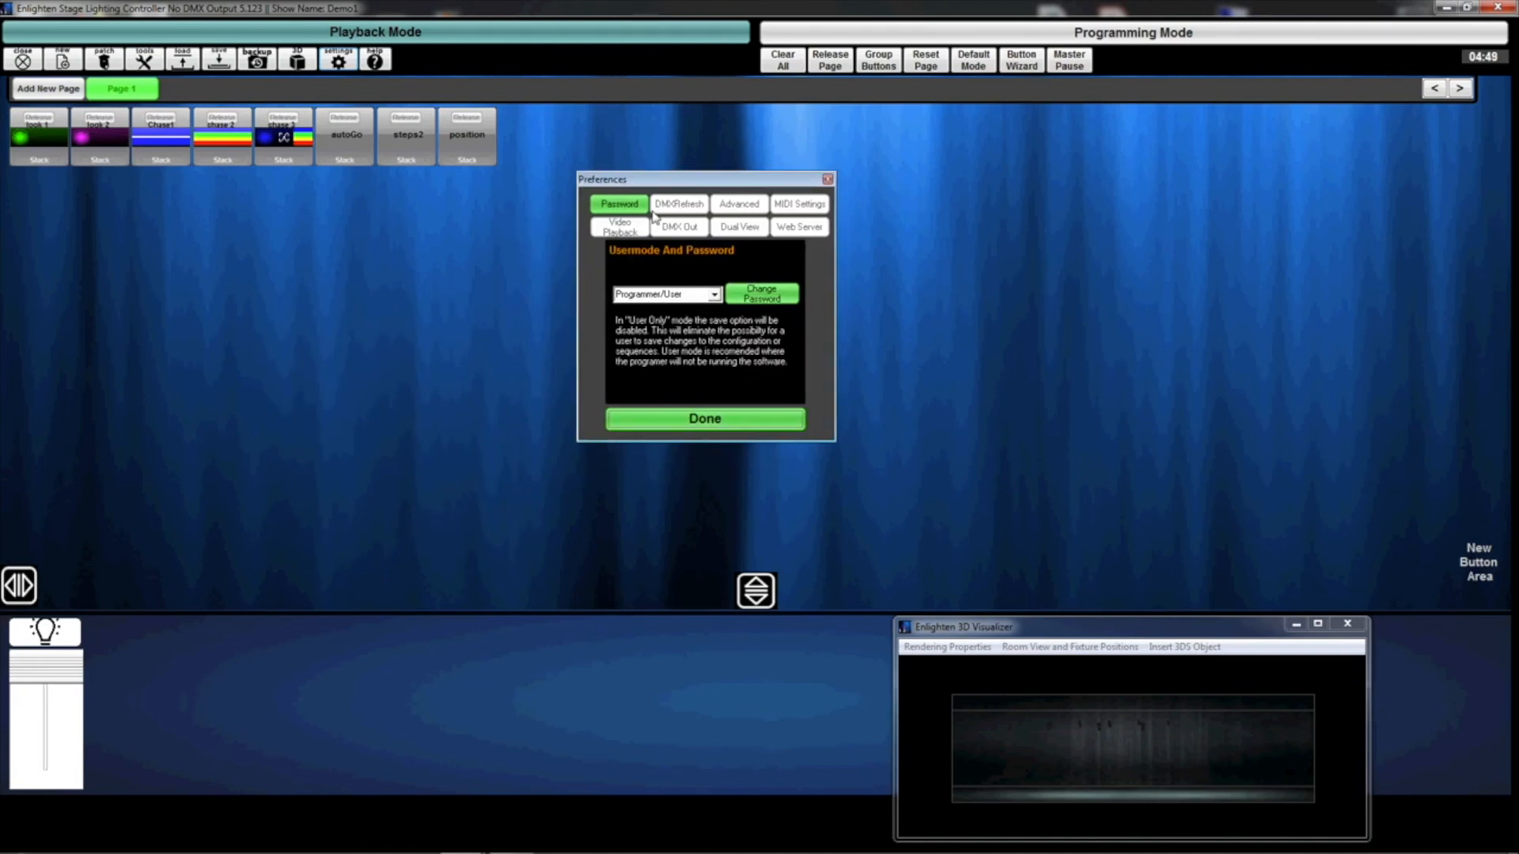
{"action": "left_click", "coordinate": [737, 207]}
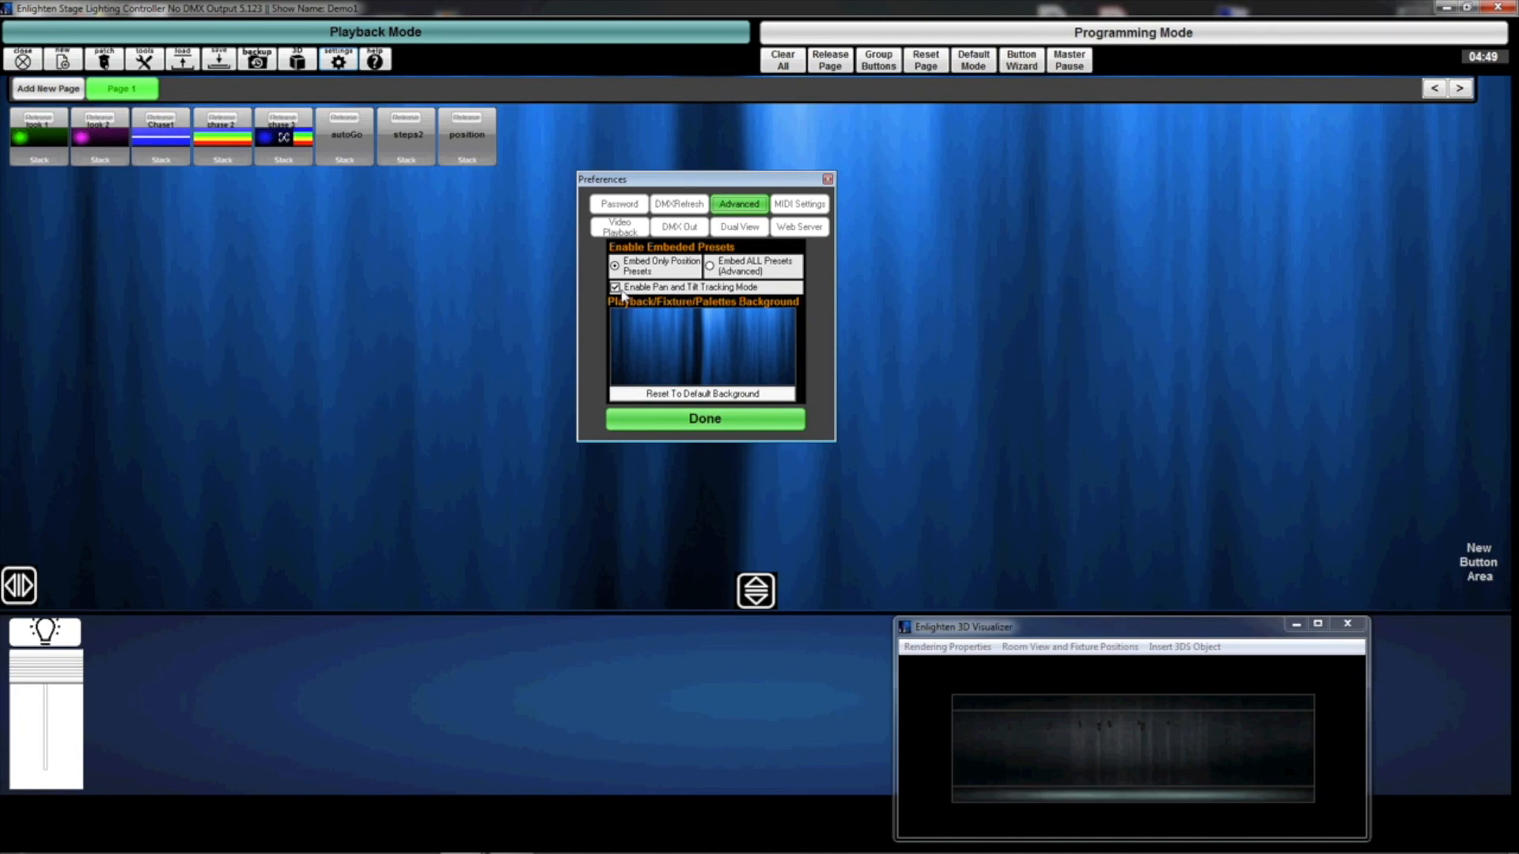
{"action": "left_click", "coordinate": [828, 182]}
{"action": "left_click", "coordinate": [837, 34]}
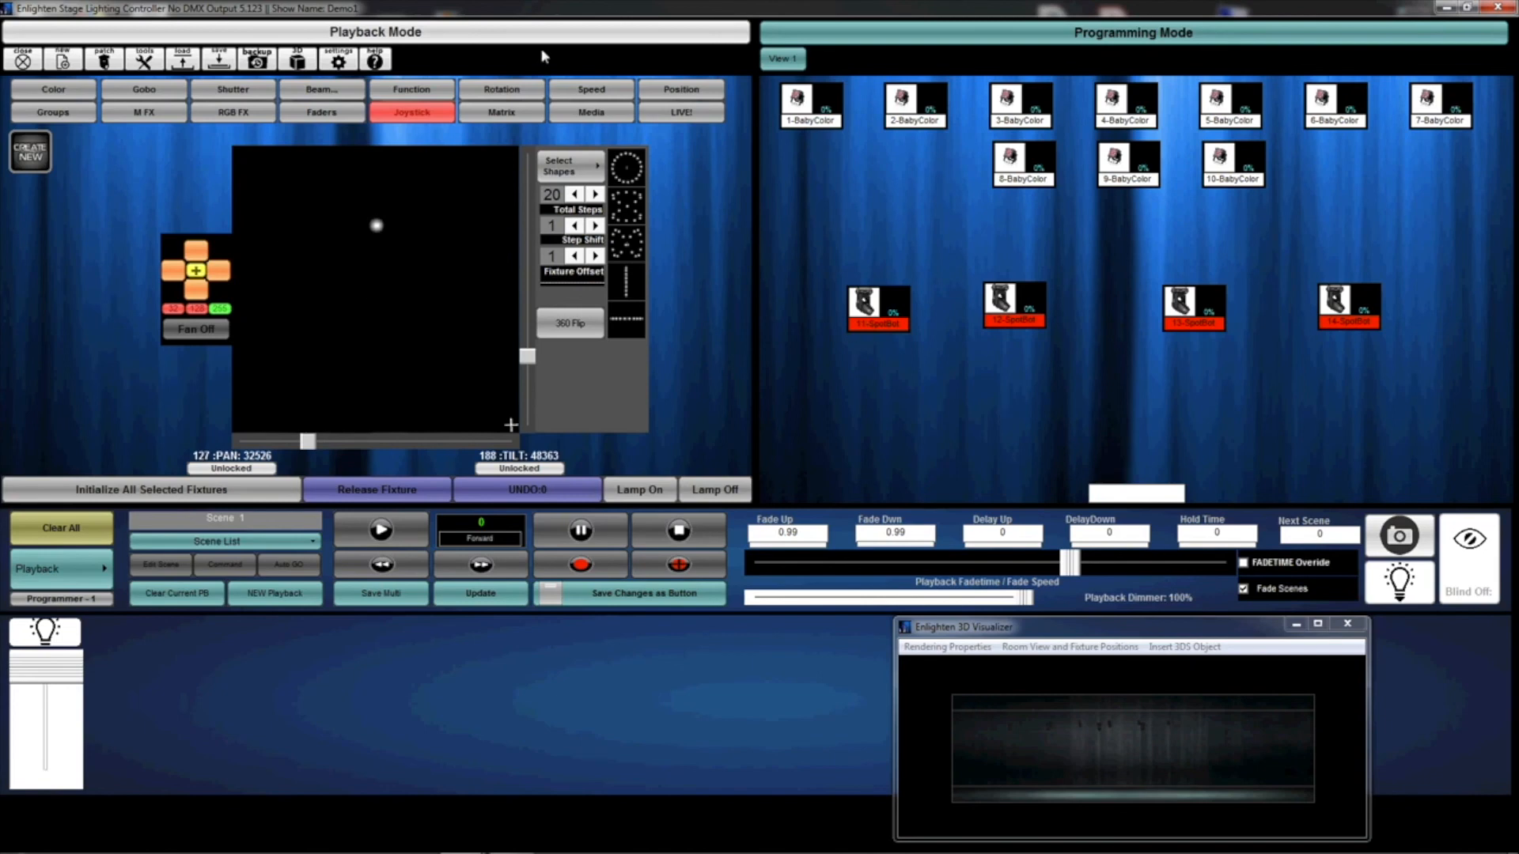
{"action": "left_click", "coordinate": [326, 63]}
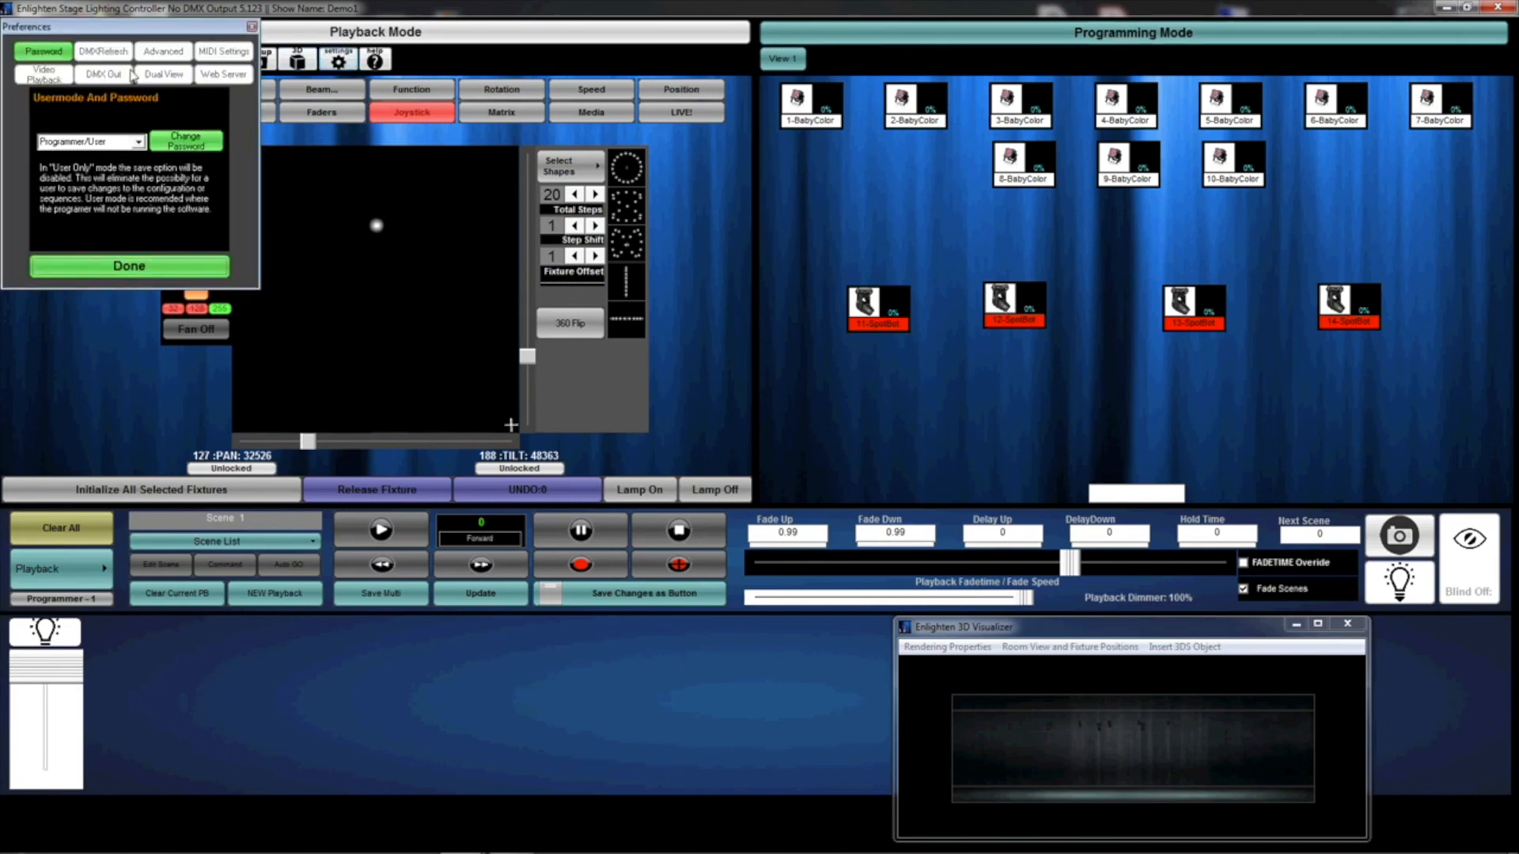
{"action": "left_click", "coordinate": [157, 57]}
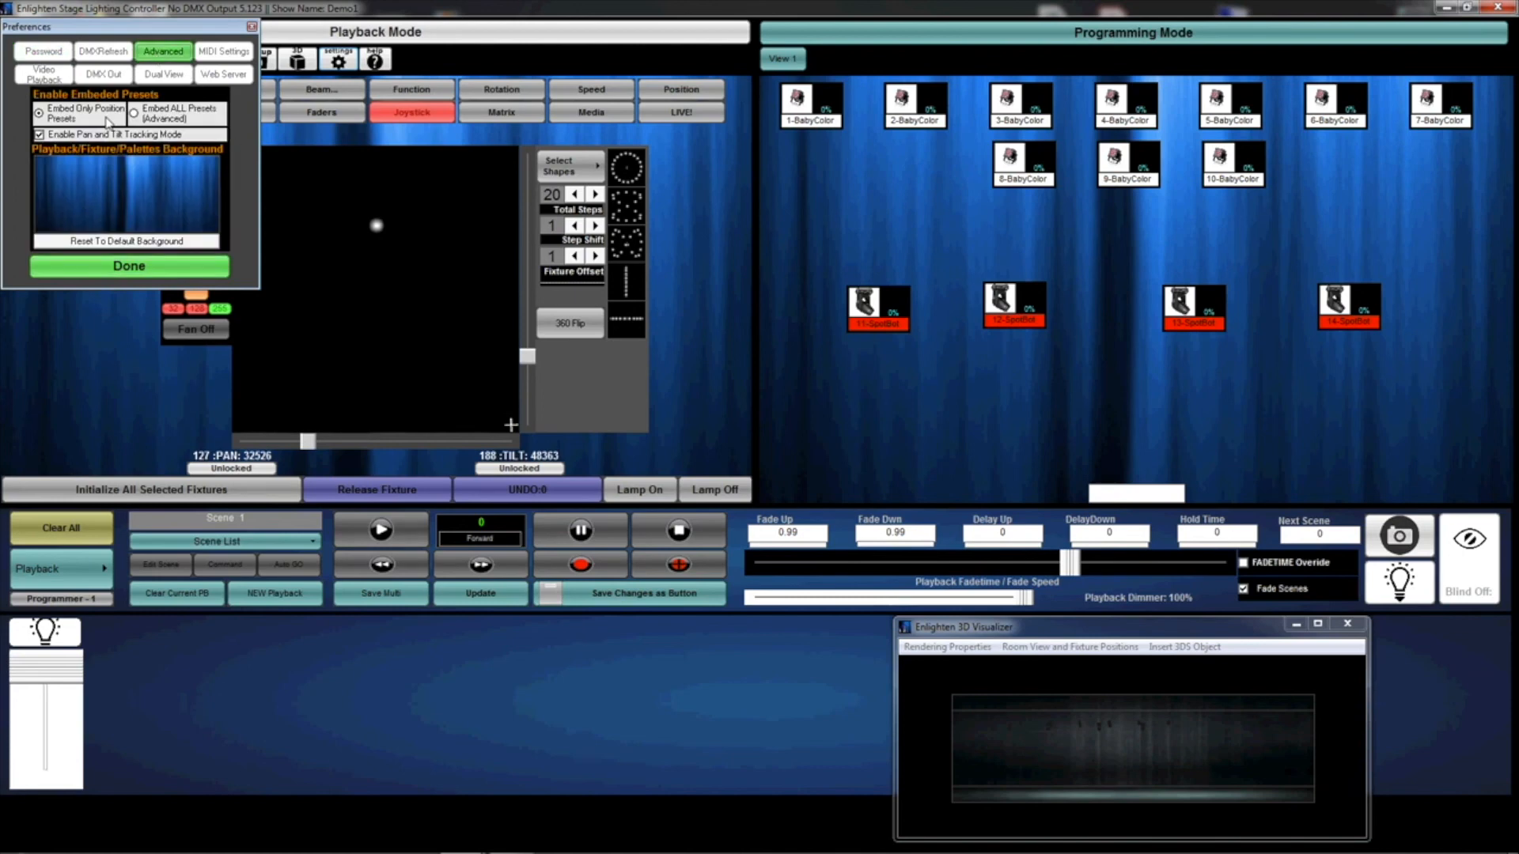
{"action": "left_click_drag", "start_coordinate": [115, 38], "coordinate": [862, 157]}
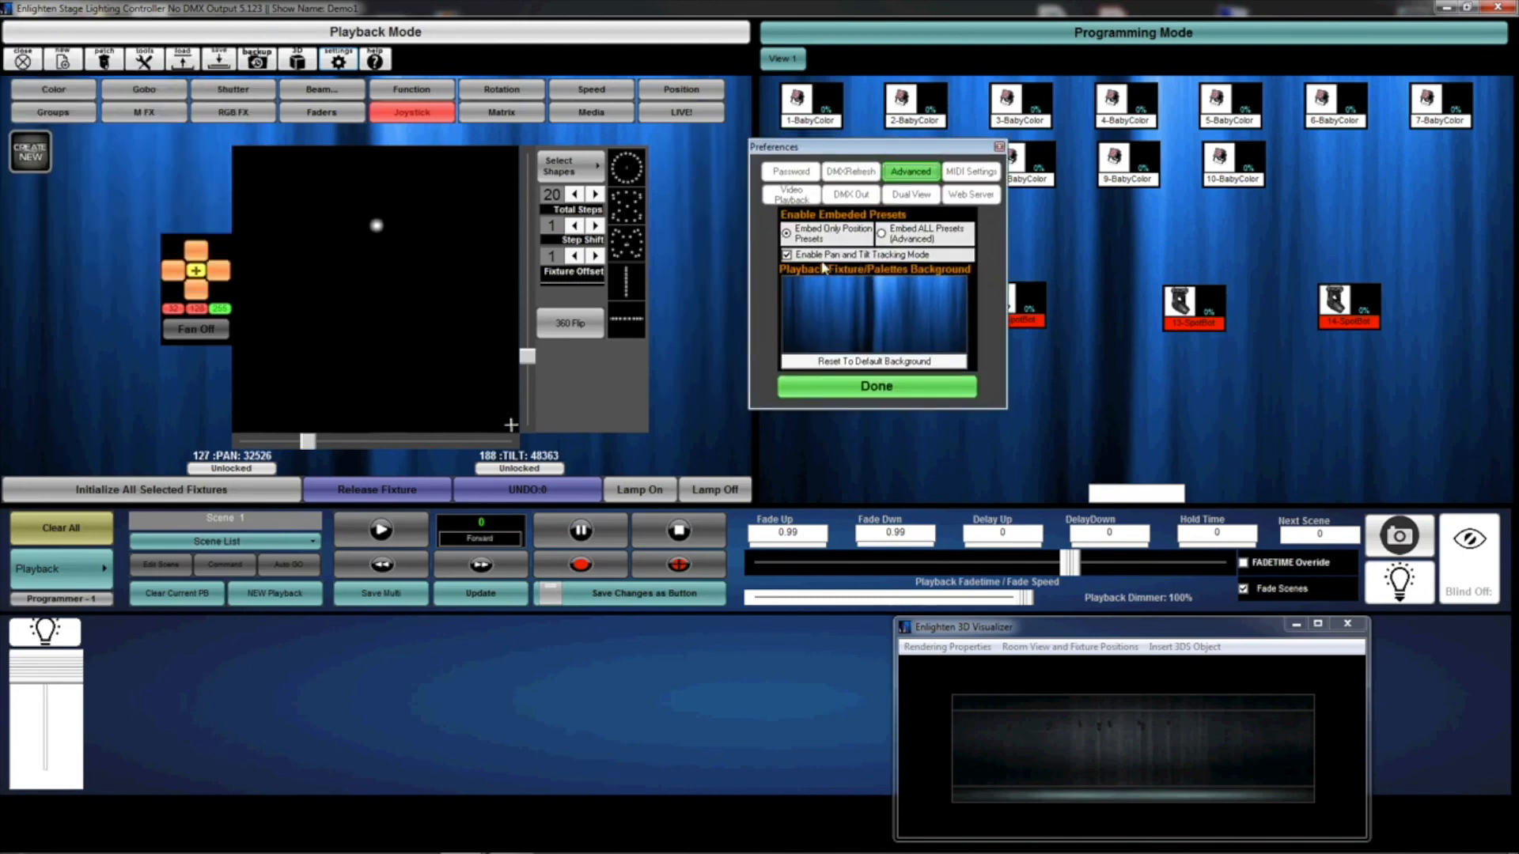
{"action": "left_click", "coordinate": [912, 387]}
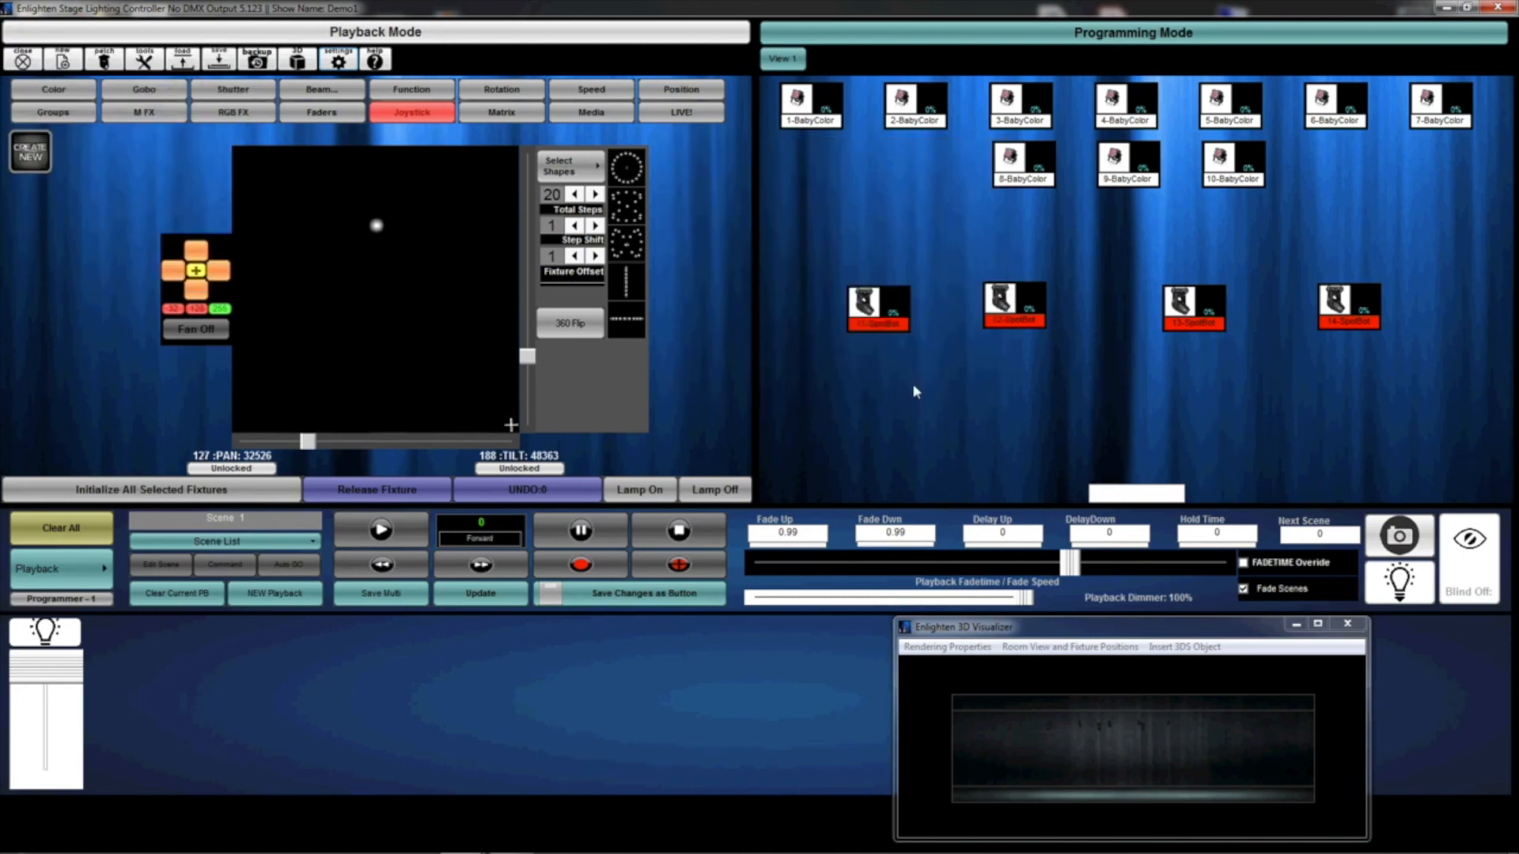